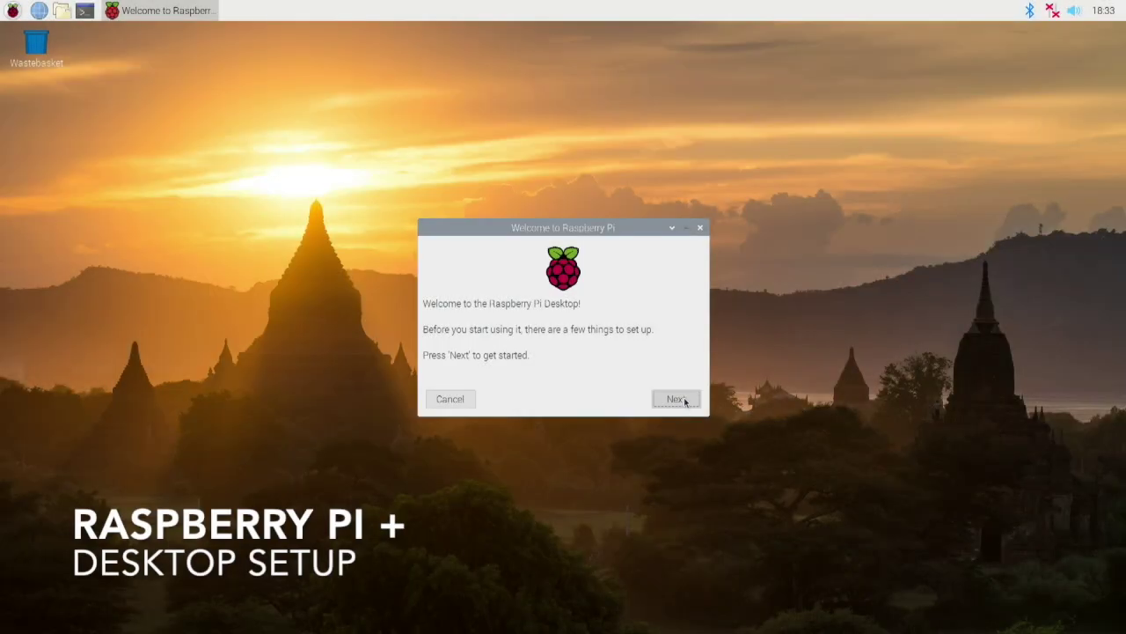
# Step: Move past the welcome page and pick United States as the country
pyautogui.click(686, 401)
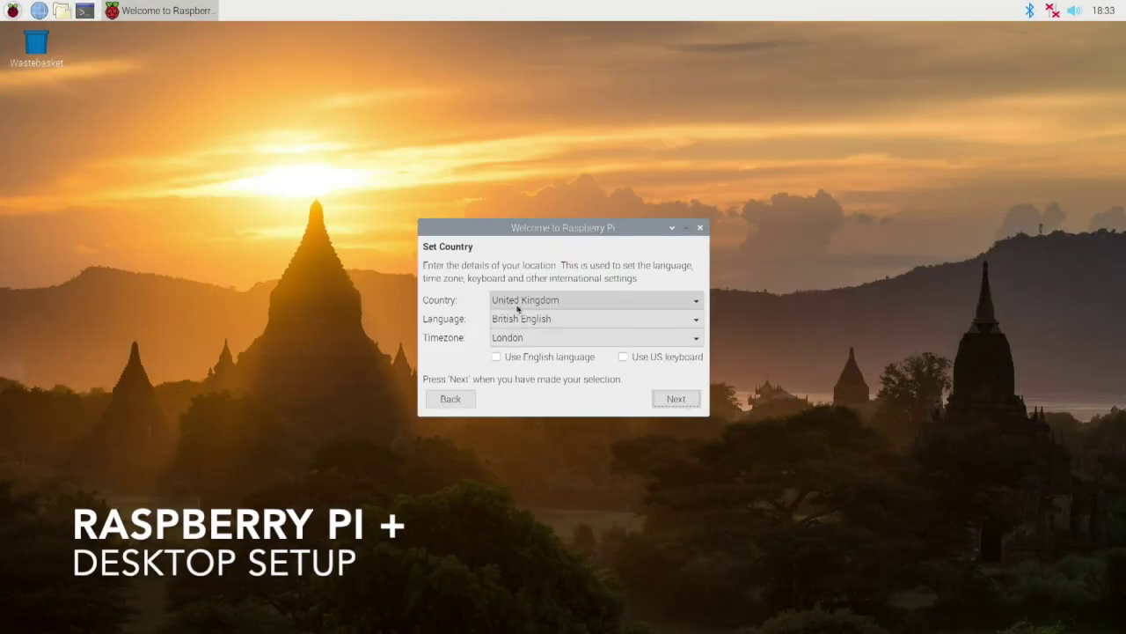
pyautogui.click(522, 302)
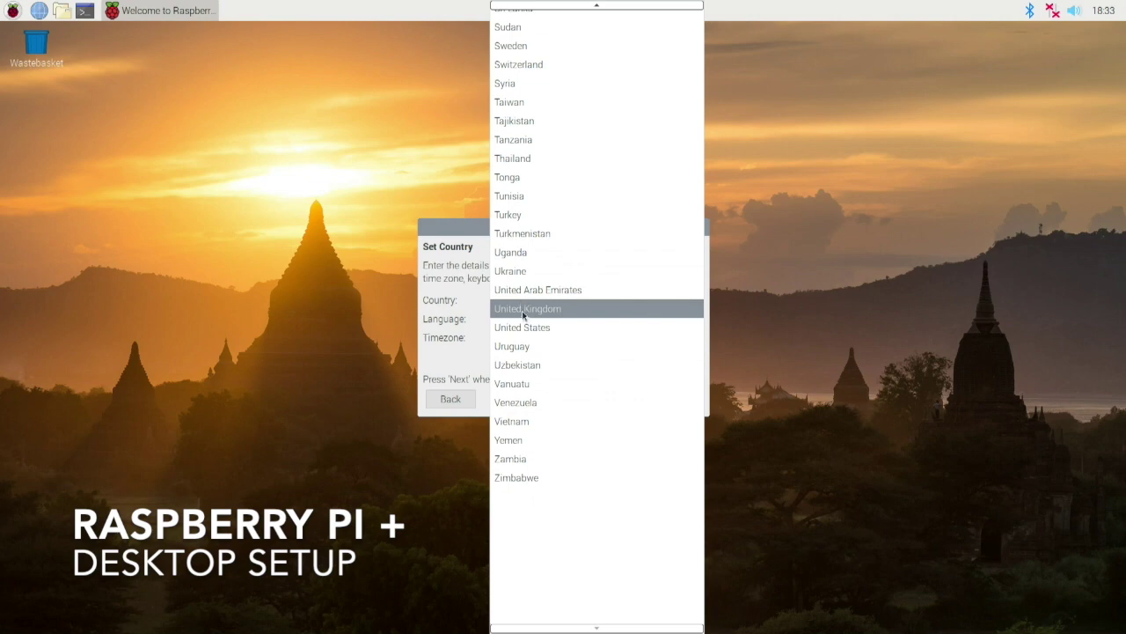
pyautogui.click(518, 328)
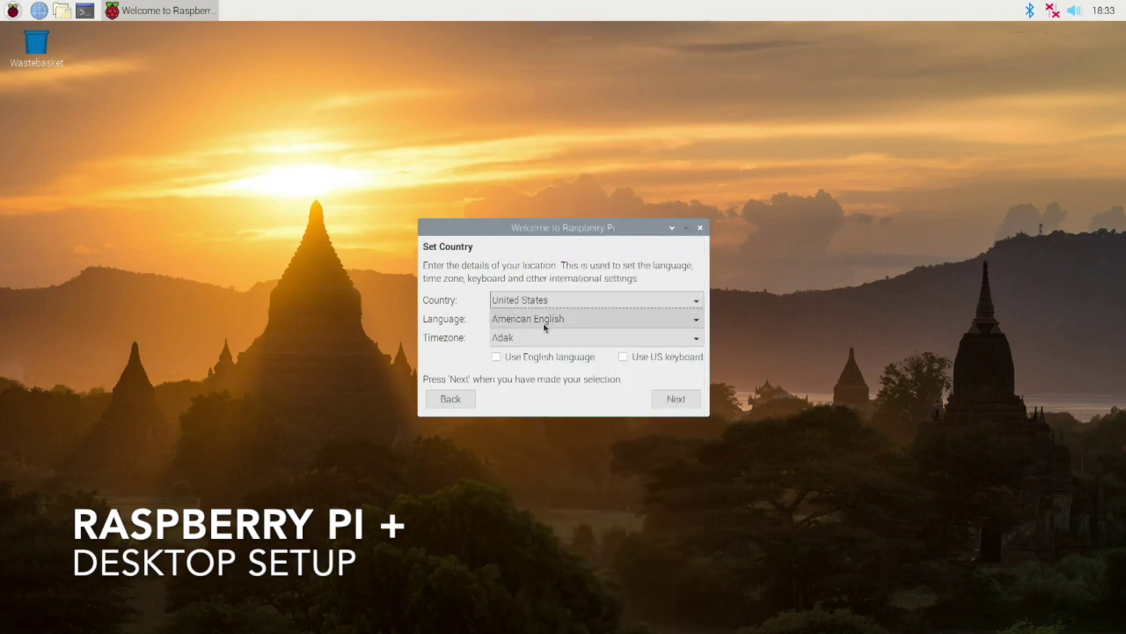
# Step: Choose the New York timezone, tick English language and US keyboard, and continue
pyautogui.click(561, 344)
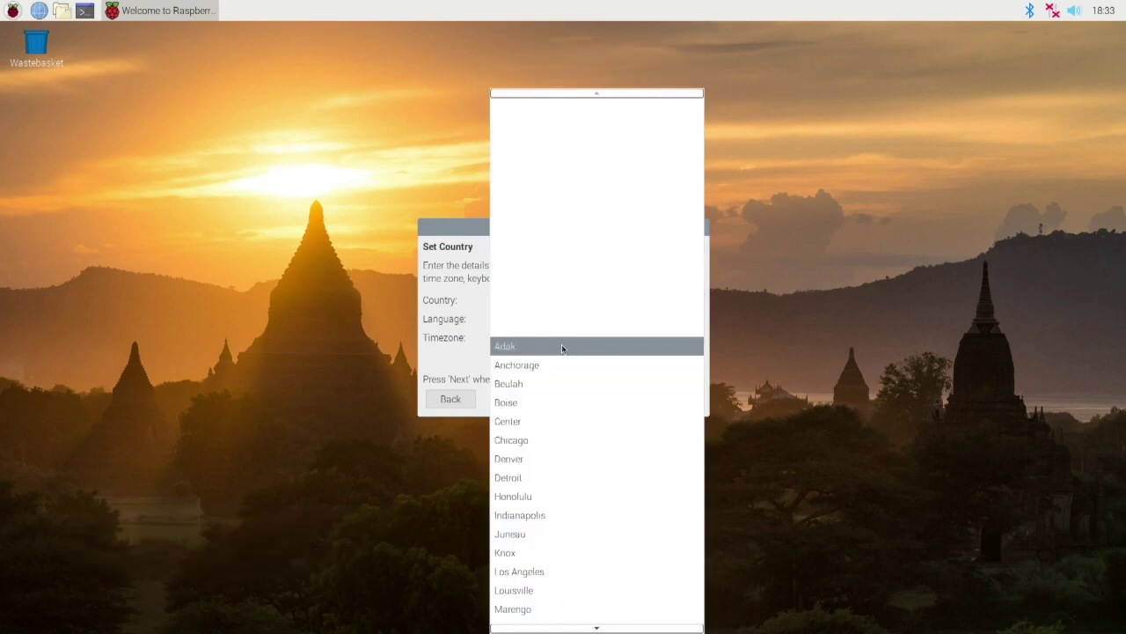
pyautogui.scroll(-2, 561, 352)
pyautogui.scroll(-5, 568, 441)
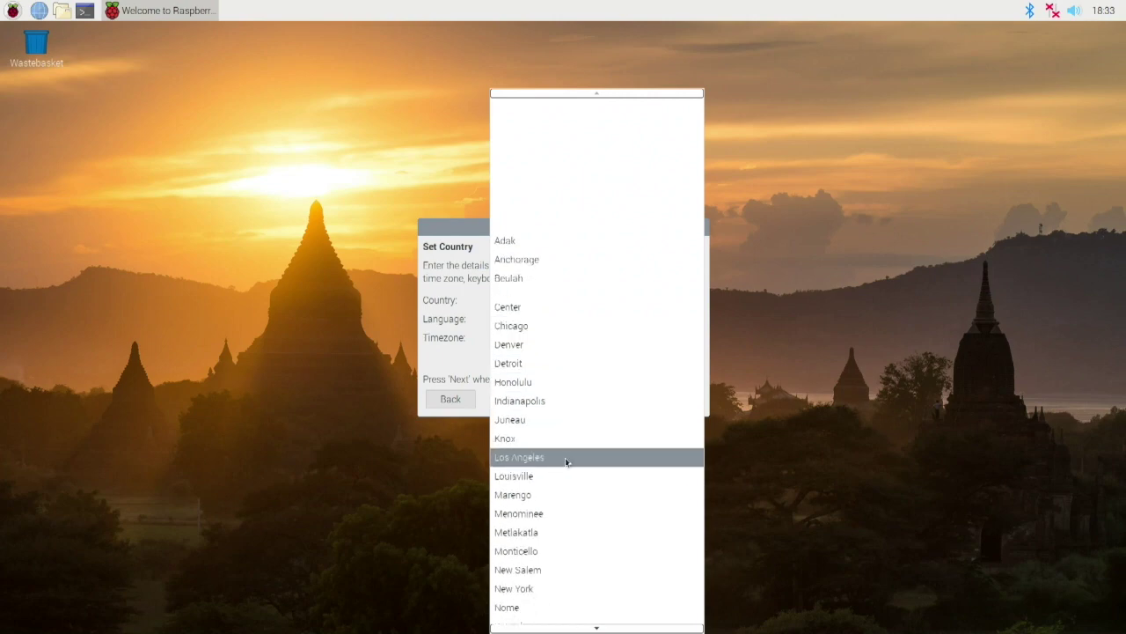
pyautogui.scroll(-1, 577, 550)
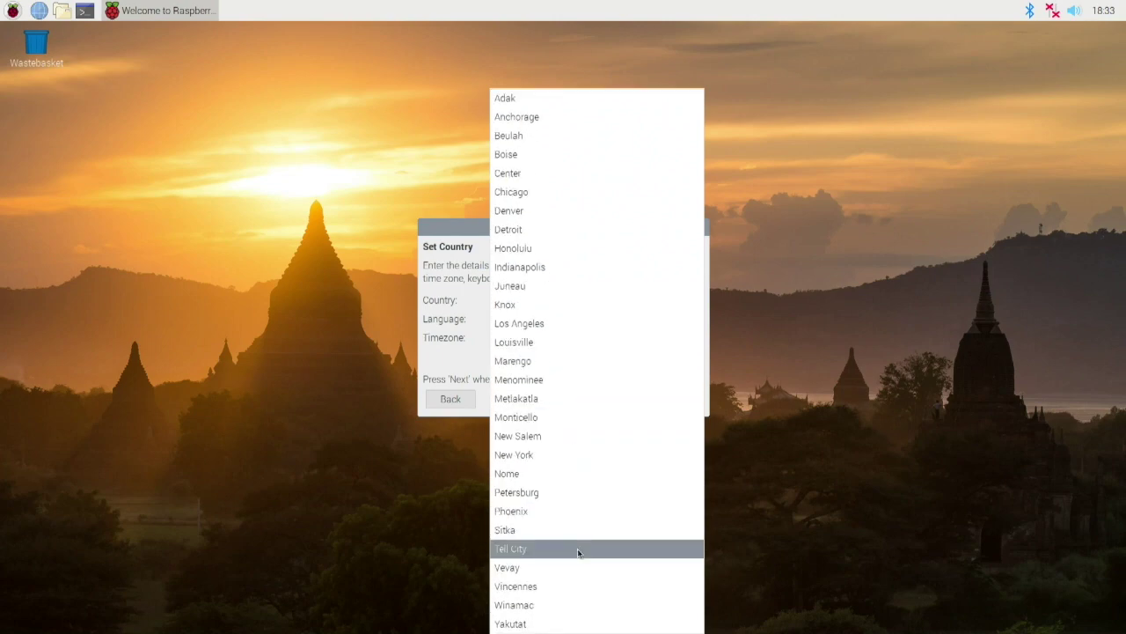
pyautogui.click(564, 455)
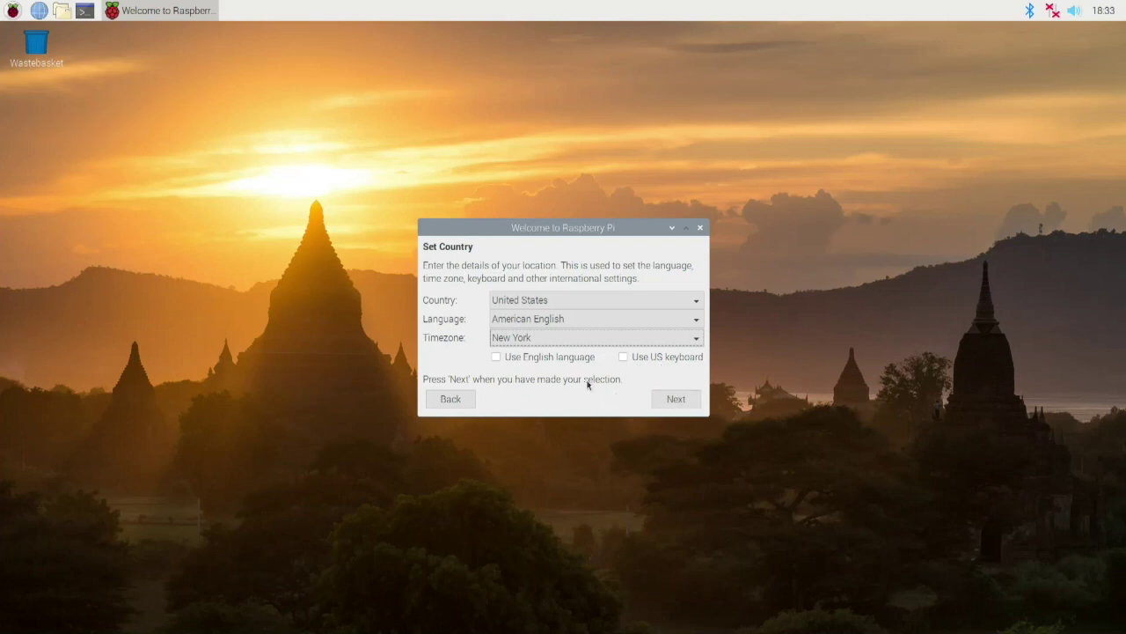
pyautogui.click(543, 356)
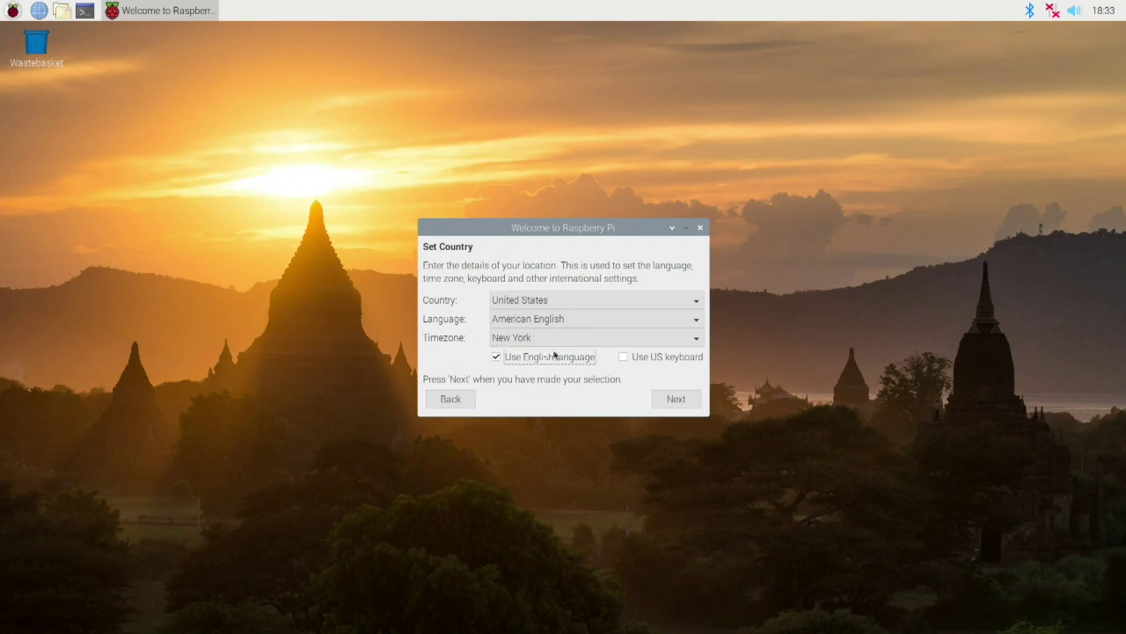
pyautogui.click(643, 359)
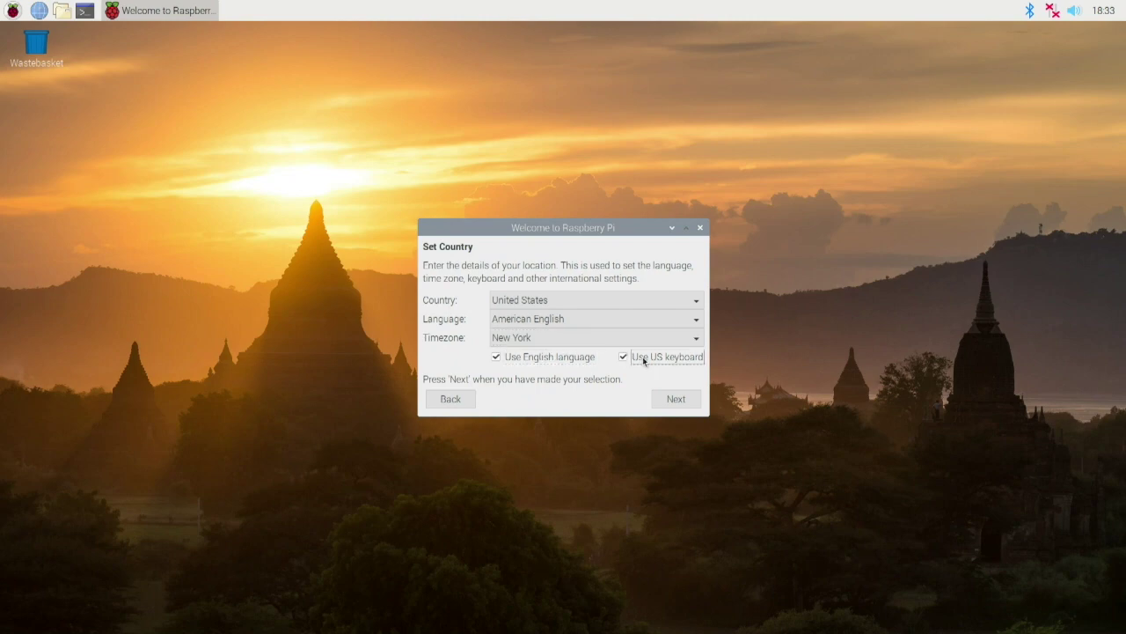
pyautogui.click(678, 399)
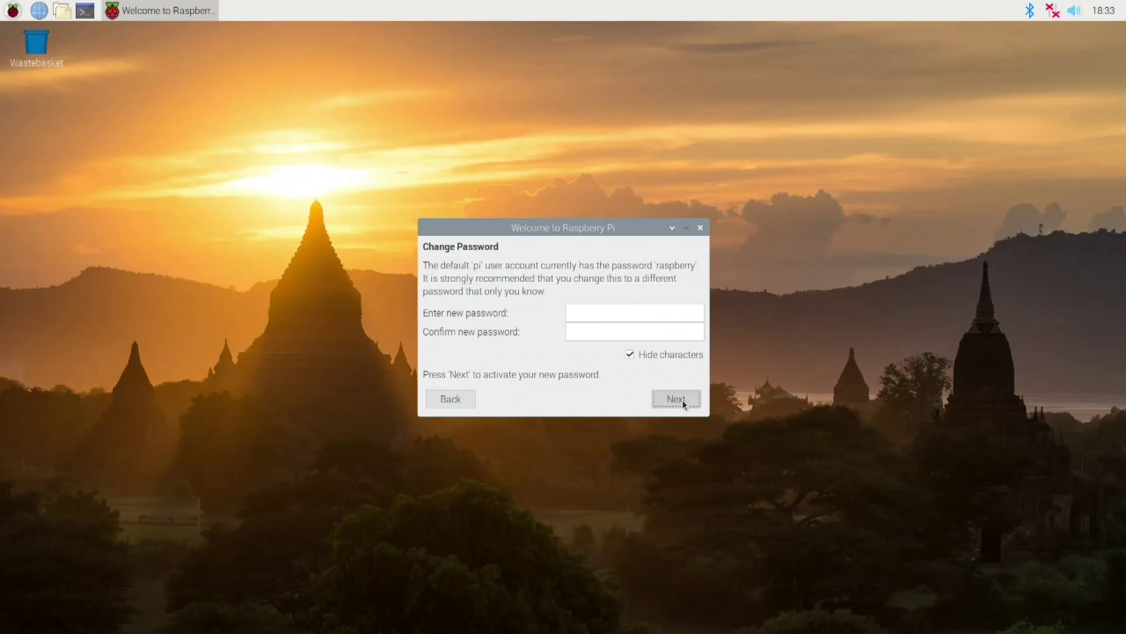
# Step: Enter the new pi account password, confirm it, and submit
pyautogui.click(687, 317)
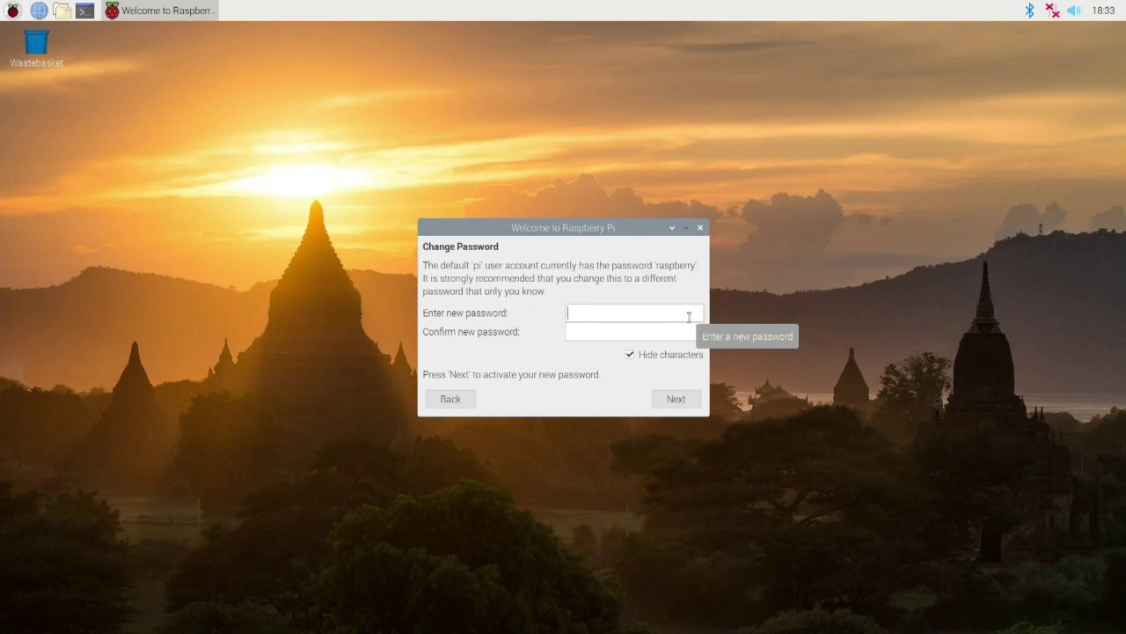
pyautogui.write('p')
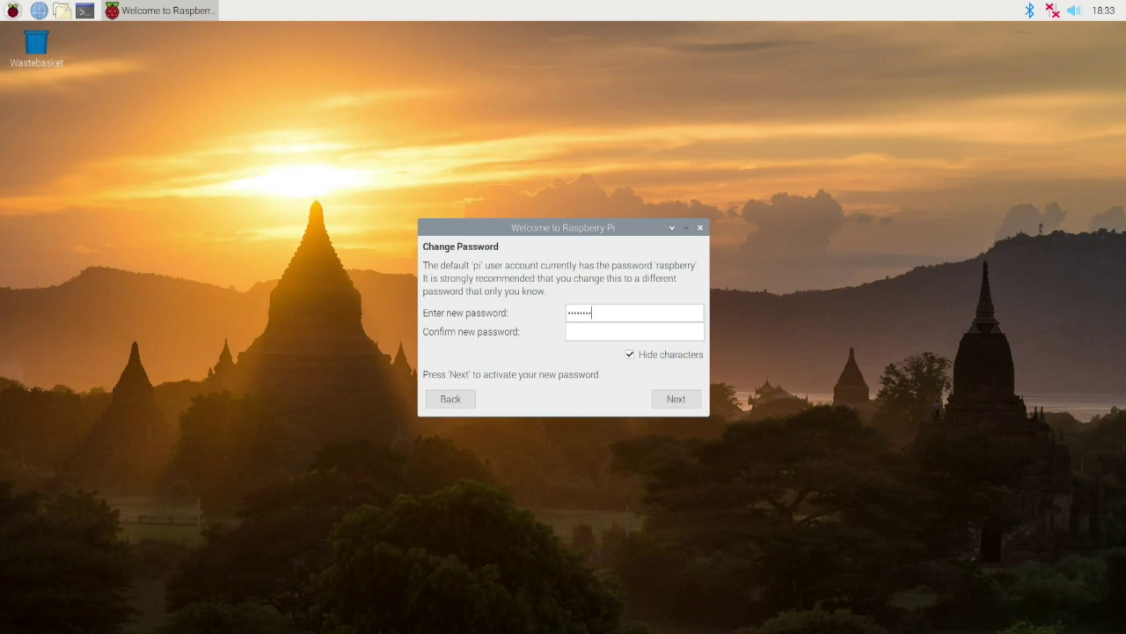
pyautogui.press('Tab')
pyautogui.press('Return')
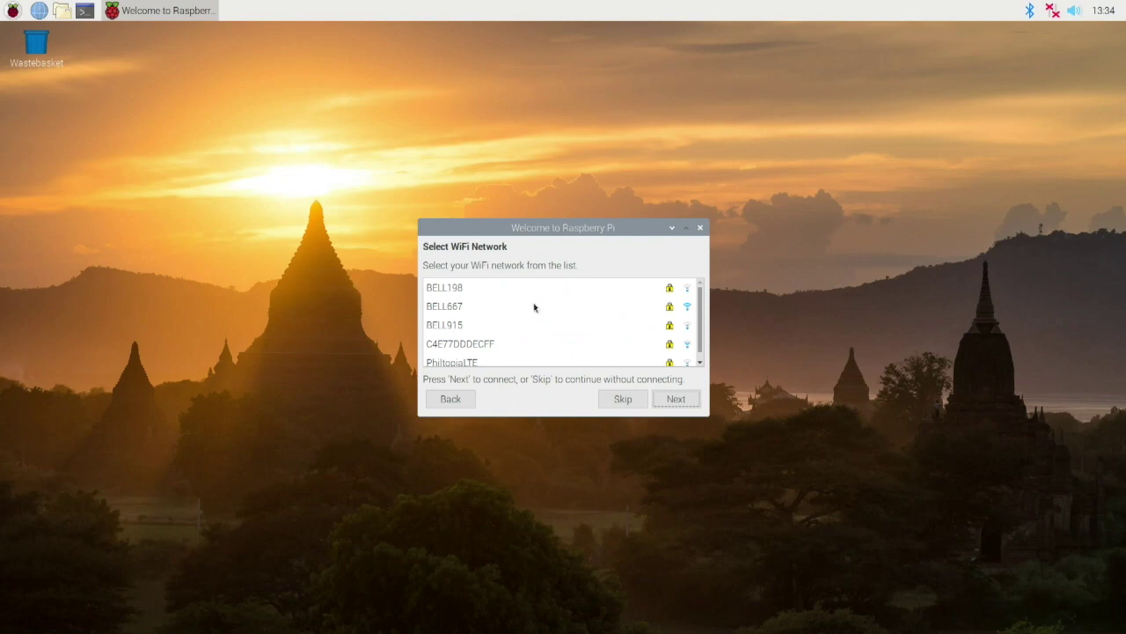
# Step: Select the BELL667 network and connect using its WiFi password
pyautogui.click(498, 307)
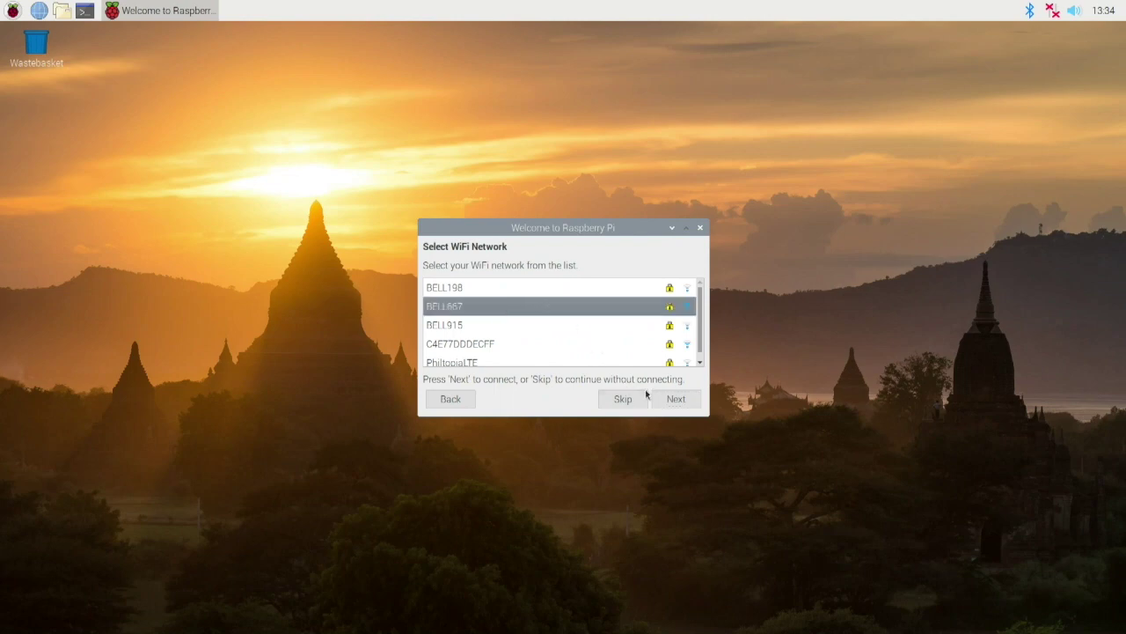
pyautogui.click(675, 398)
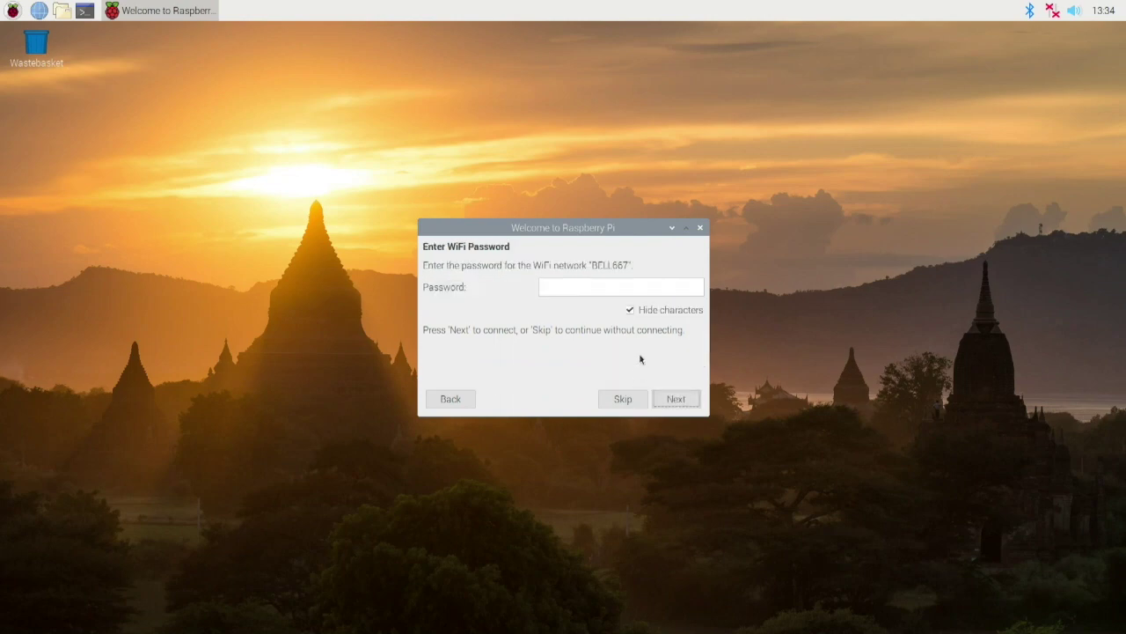
pyautogui.click(661, 290)
pyautogui.press('Return')
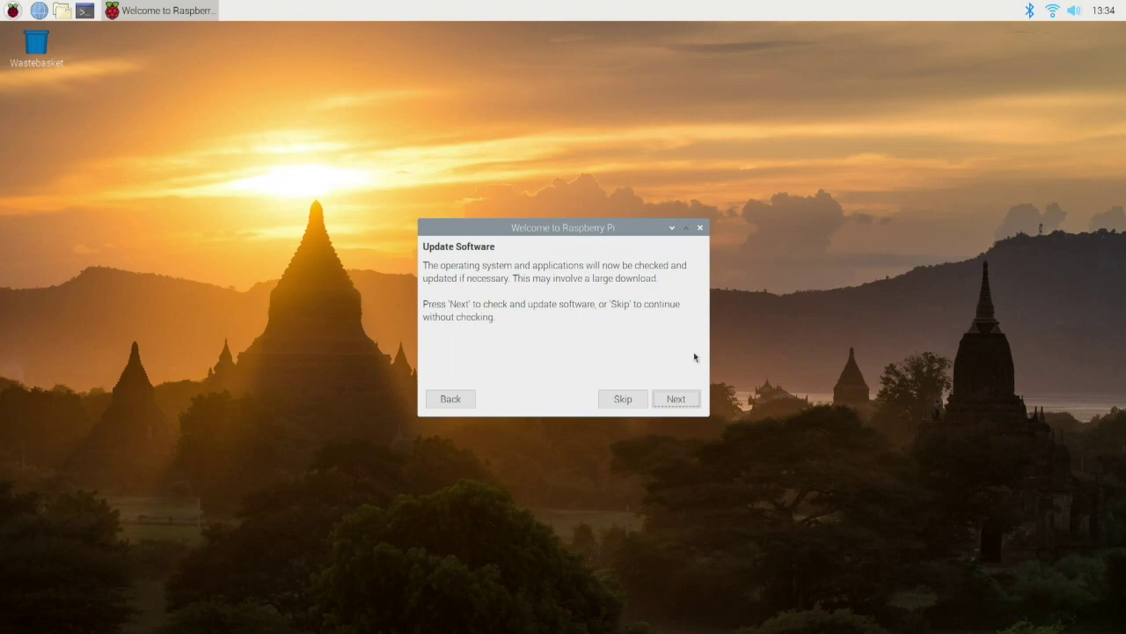
# Step: Skip the software update check
pyautogui.click(633, 401)
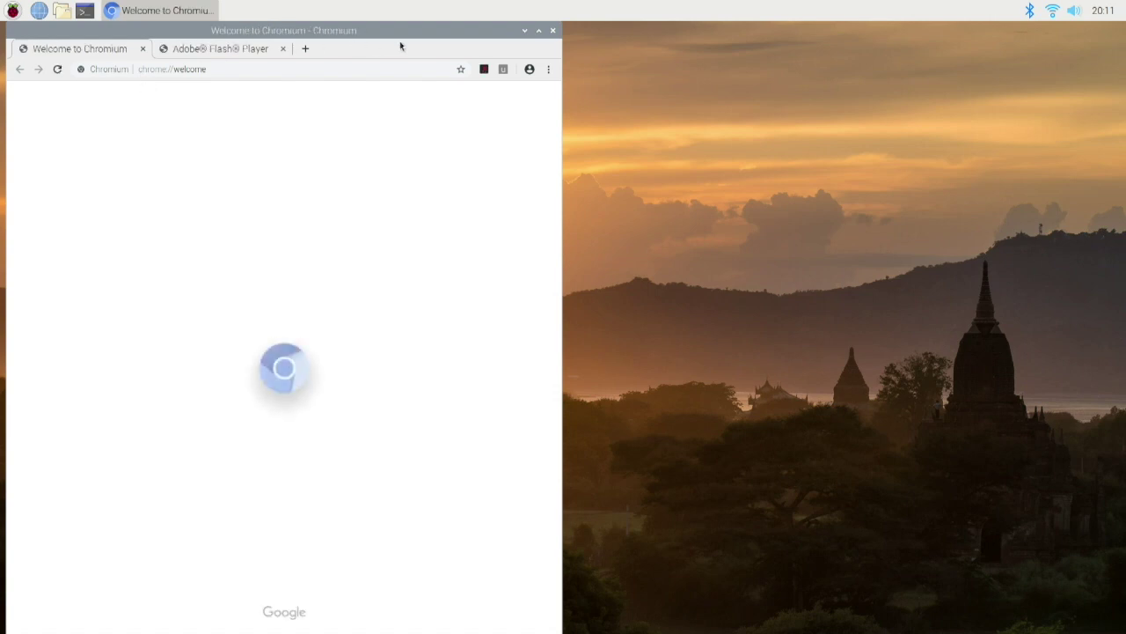
# Step: View the Adobe Flash Player tab, return to the welcome tab, and maximize Chromium
pyautogui.click(222, 53)
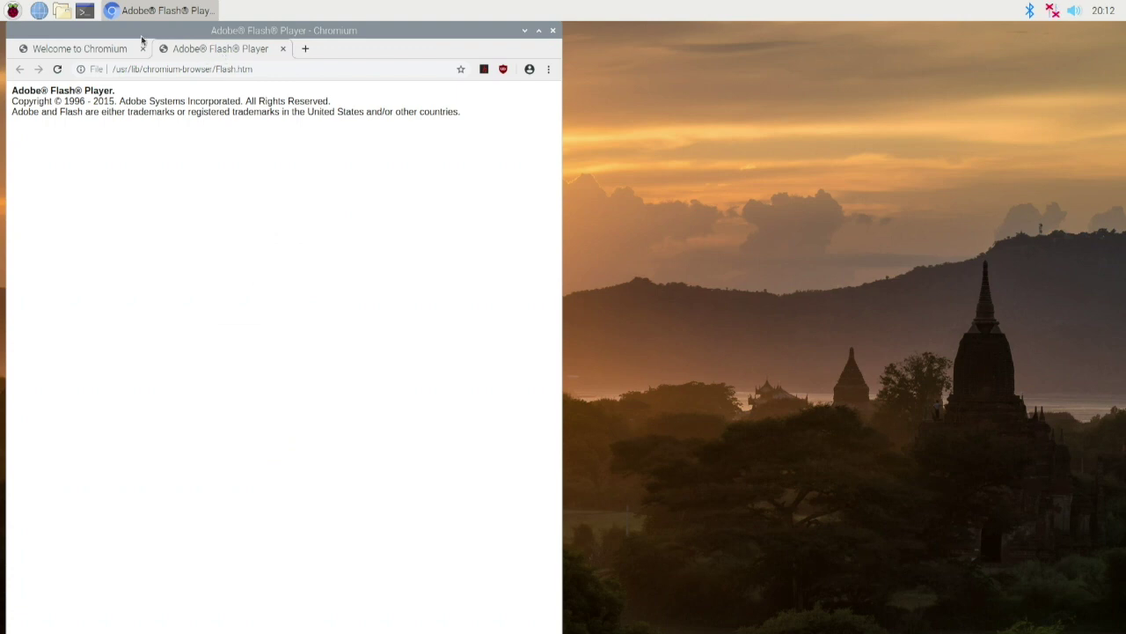
pyautogui.click(91, 53)
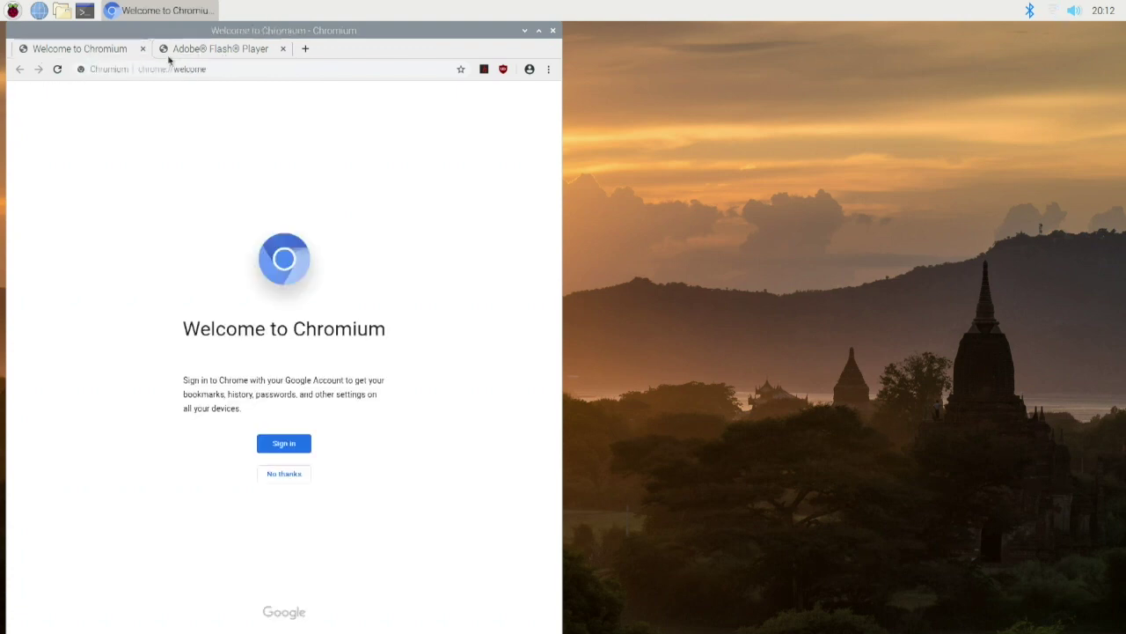
pyautogui.click(540, 31)
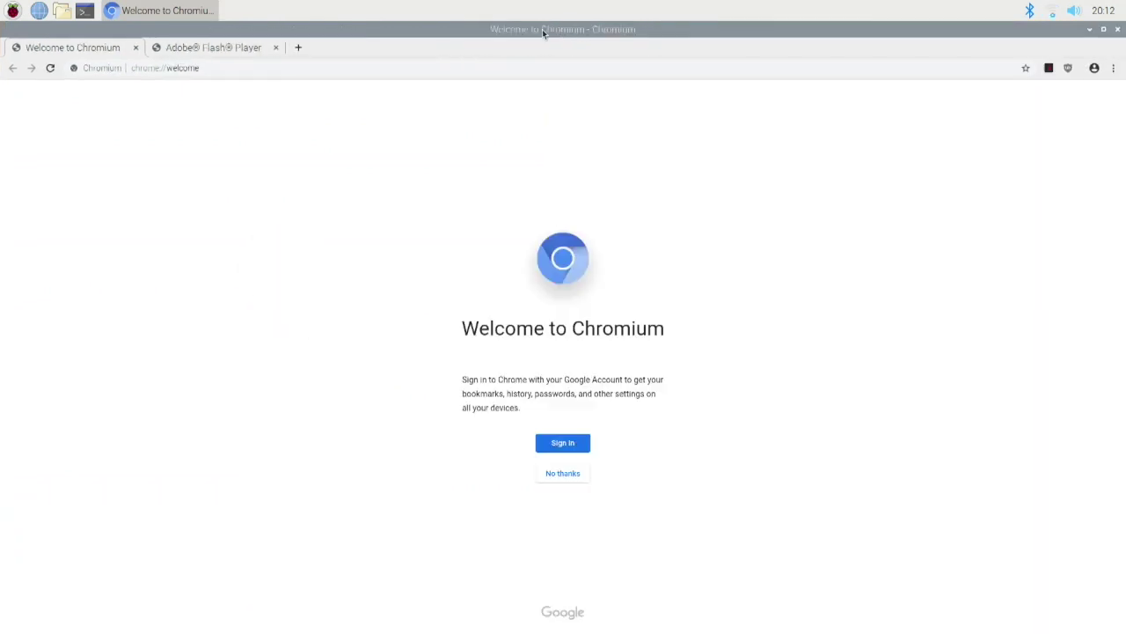
# Step: Load youtube.com and scroll through the home page recommendations
pyautogui.click(247, 70)
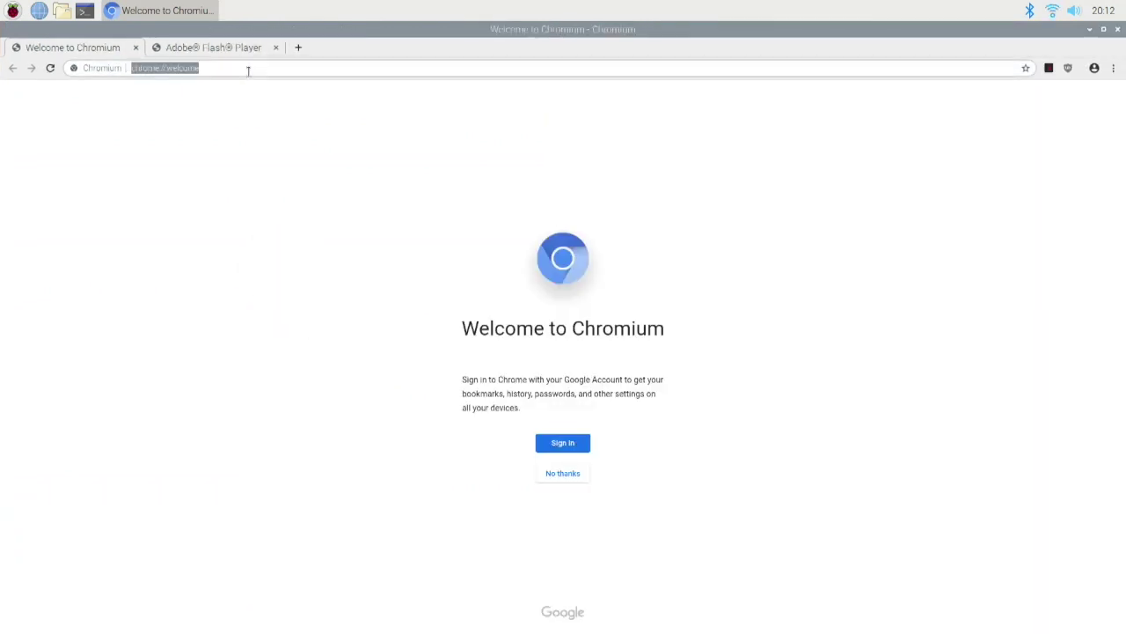
pyautogui.write('youtube.com')
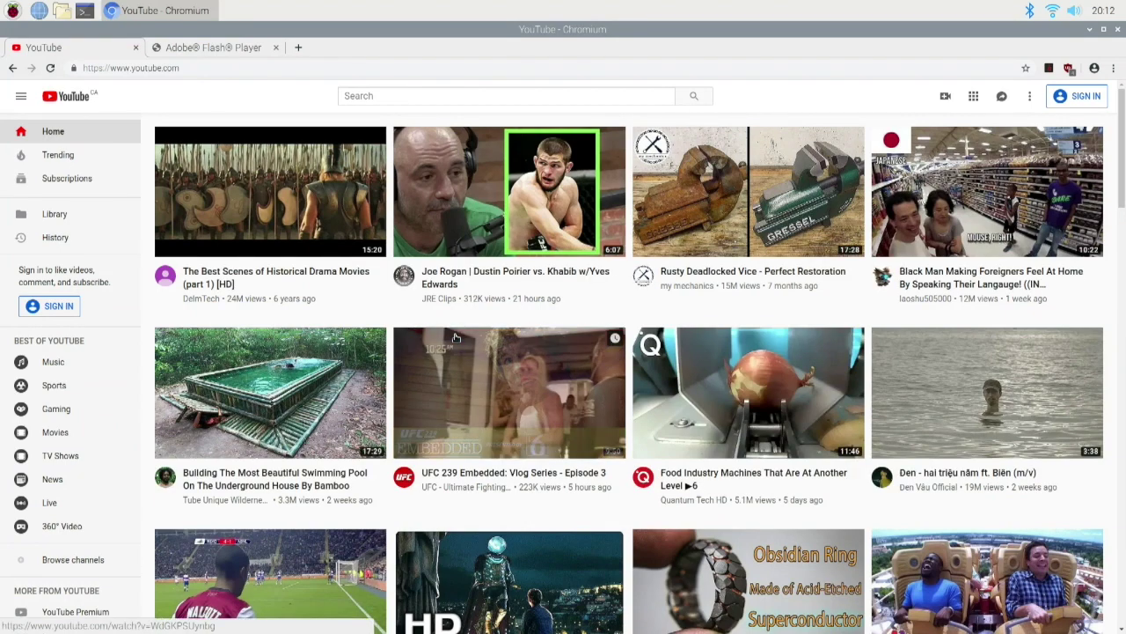
pyautogui.scroll(-3, 453, 337)
pyautogui.scroll(-6, 453, 337)
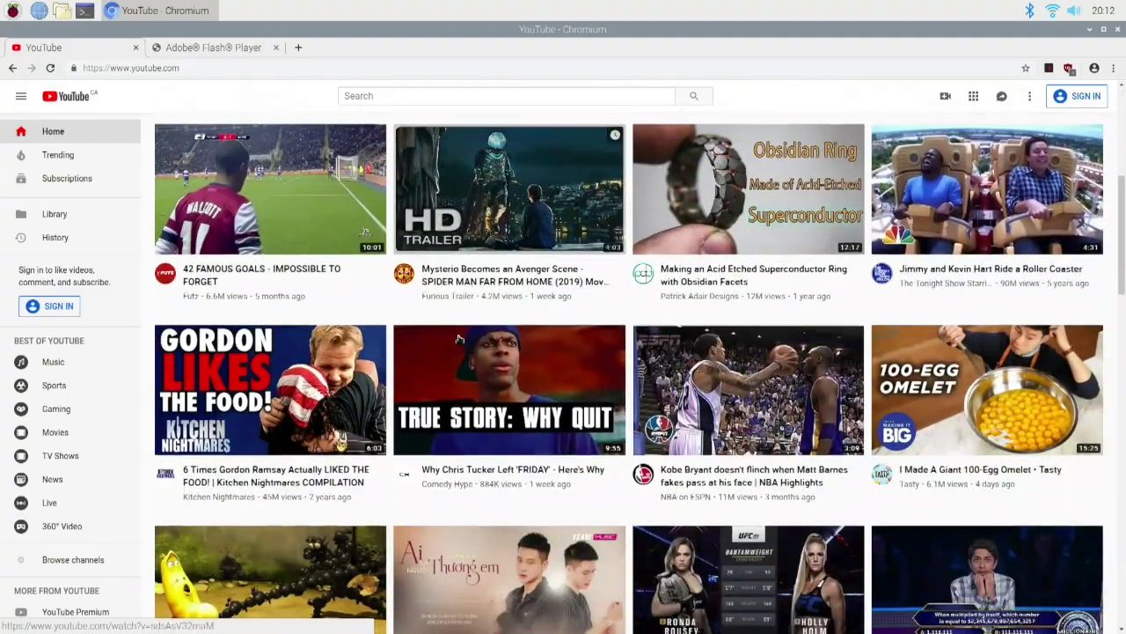
pyautogui.scroll(-7, 456, 338)
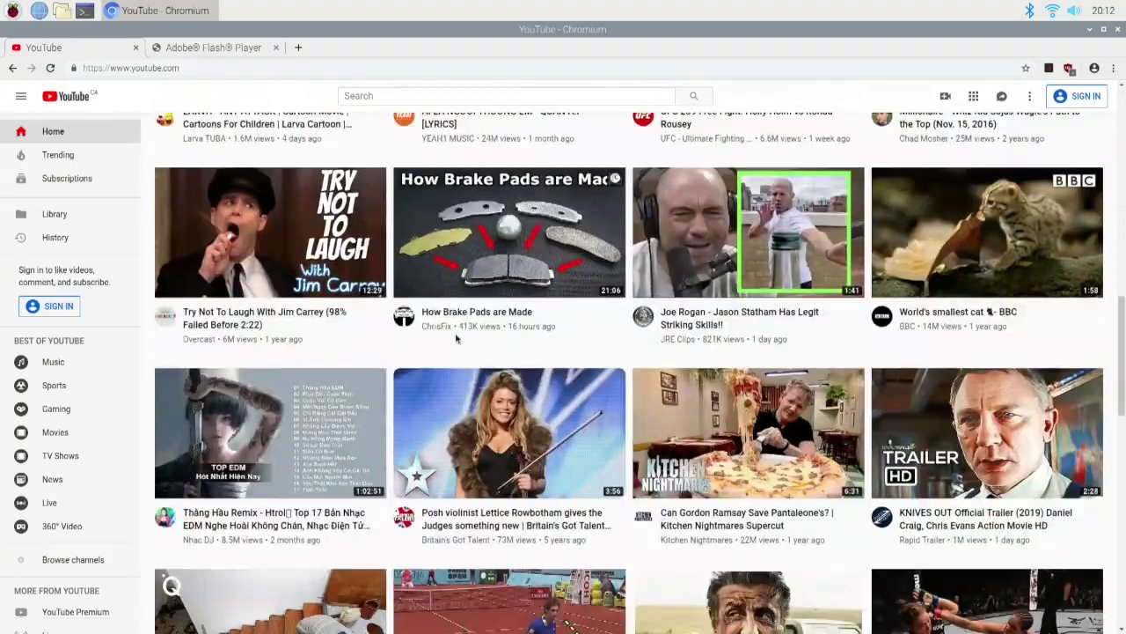
pyautogui.scroll(-2, 456, 338)
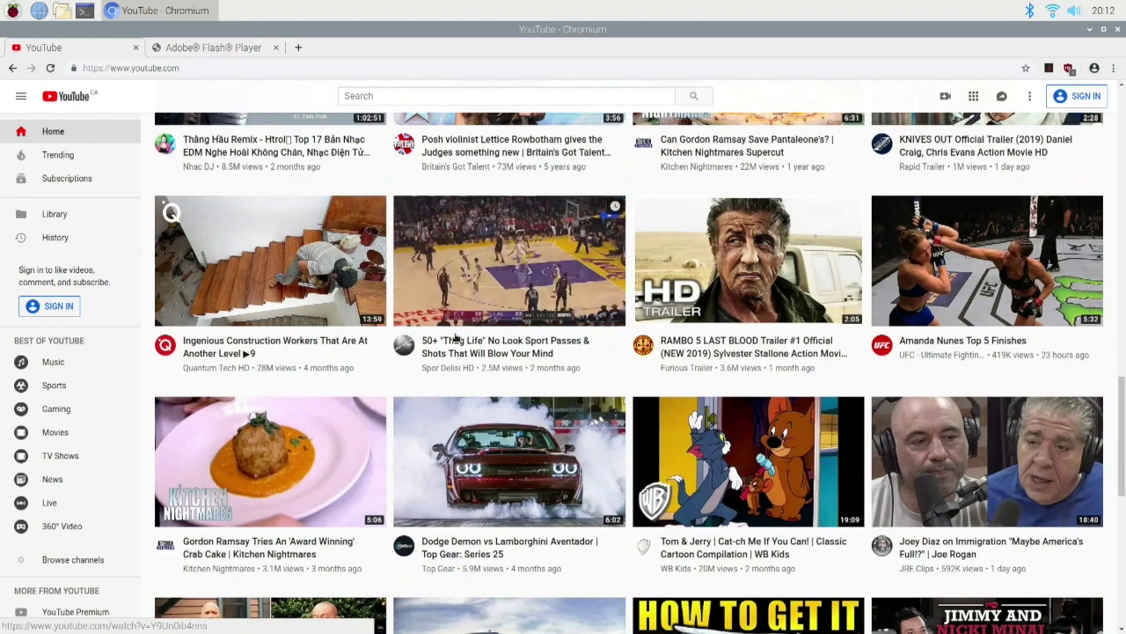
pyautogui.scroll(-2, 456, 338)
pyautogui.scroll(-4, 456, 338)
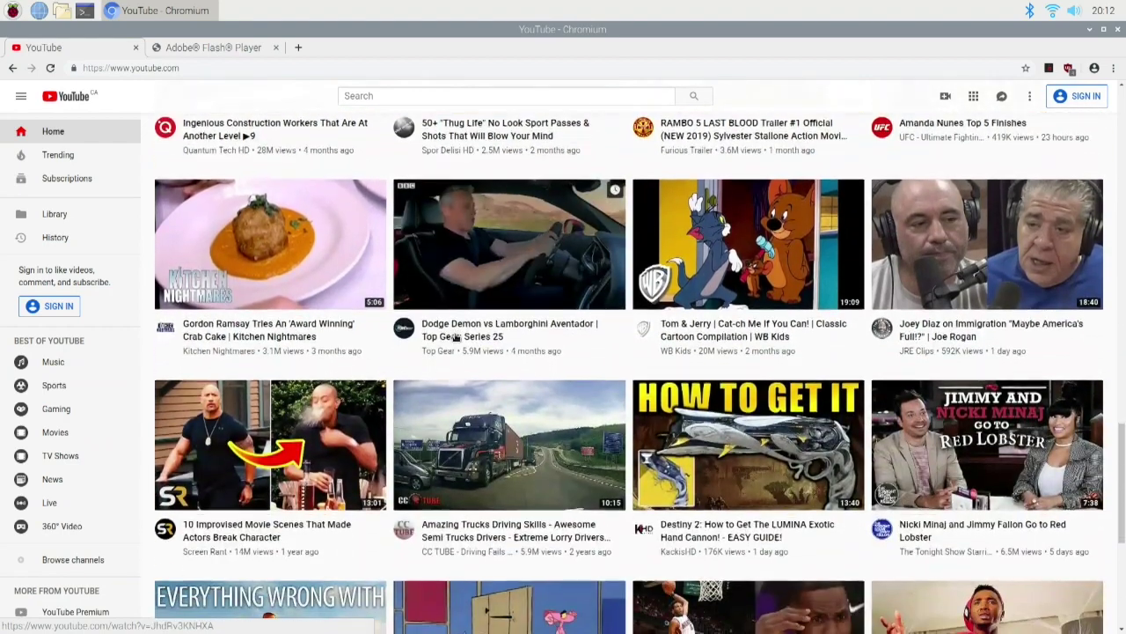
pyautogui.scroll(-3, 456, 338)
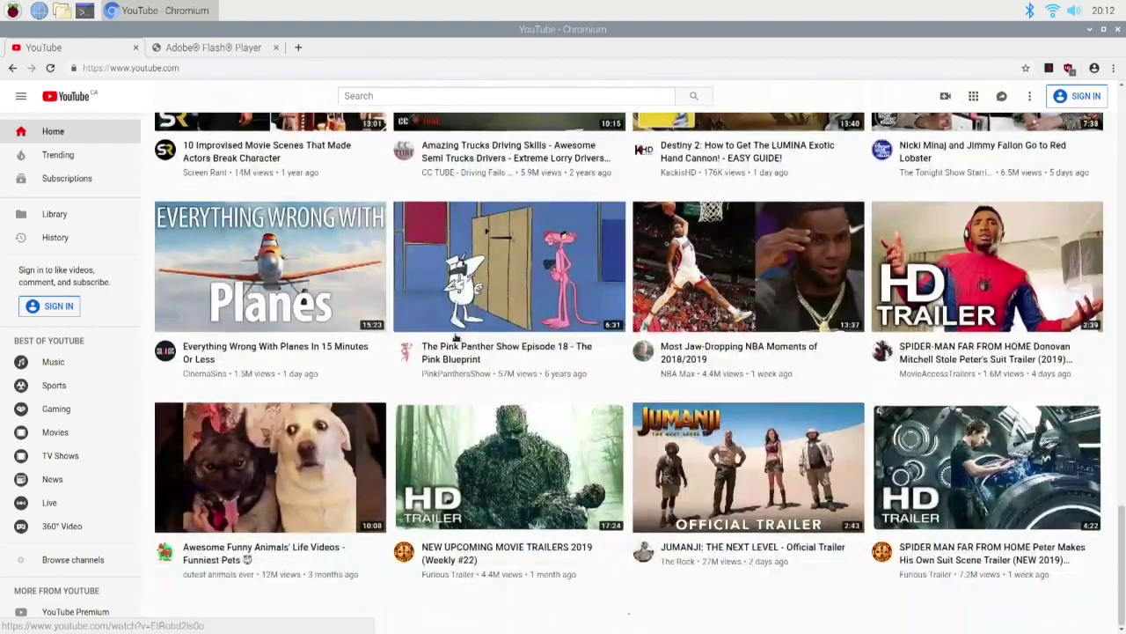
pyautogui.scroll(3, 456, 338)
pyautogui.scroll(10, 456, 335)
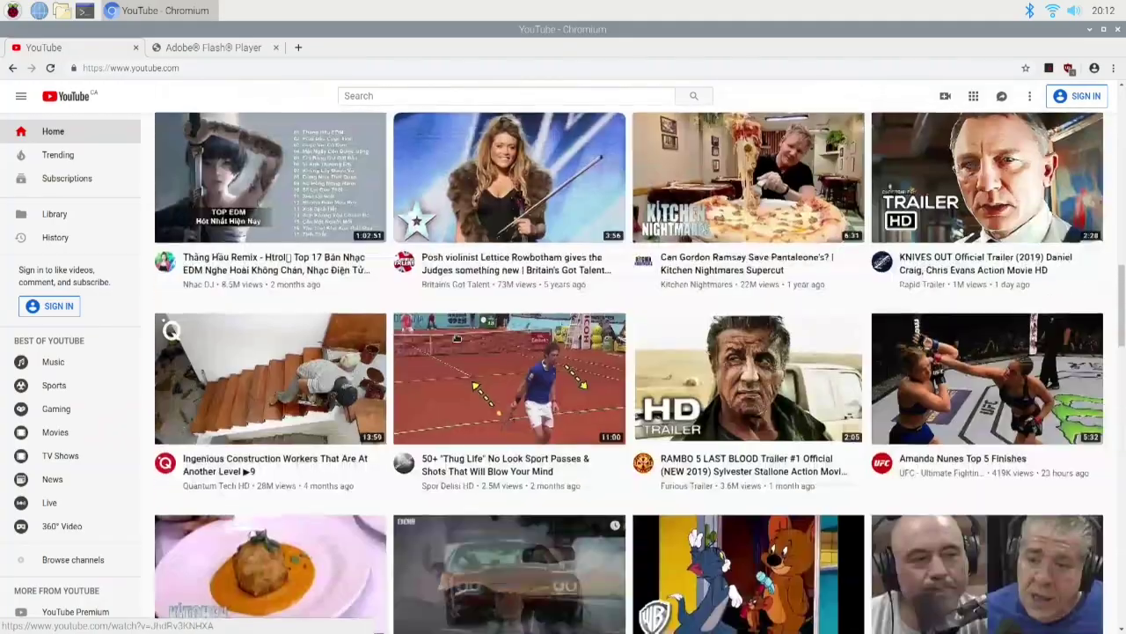
pyautogui.scroll(8, 453, 331)
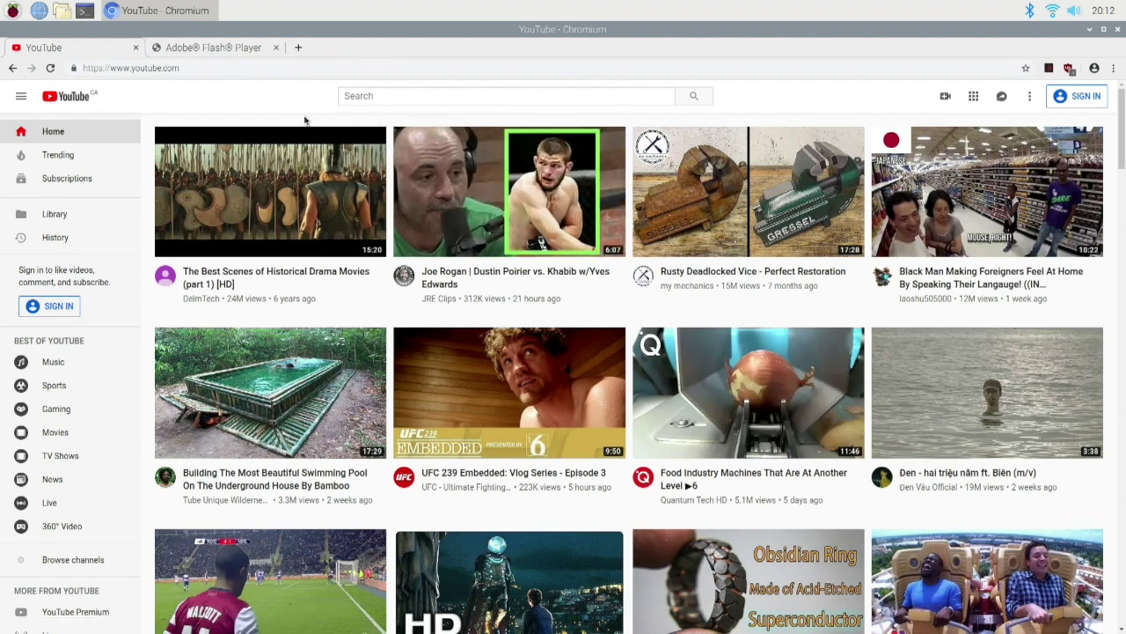
# Step: Search 'rap battles bill', open the Bill Gates vs Steve Jobs video, and play it full screen
pyautogui.click(379, 99)
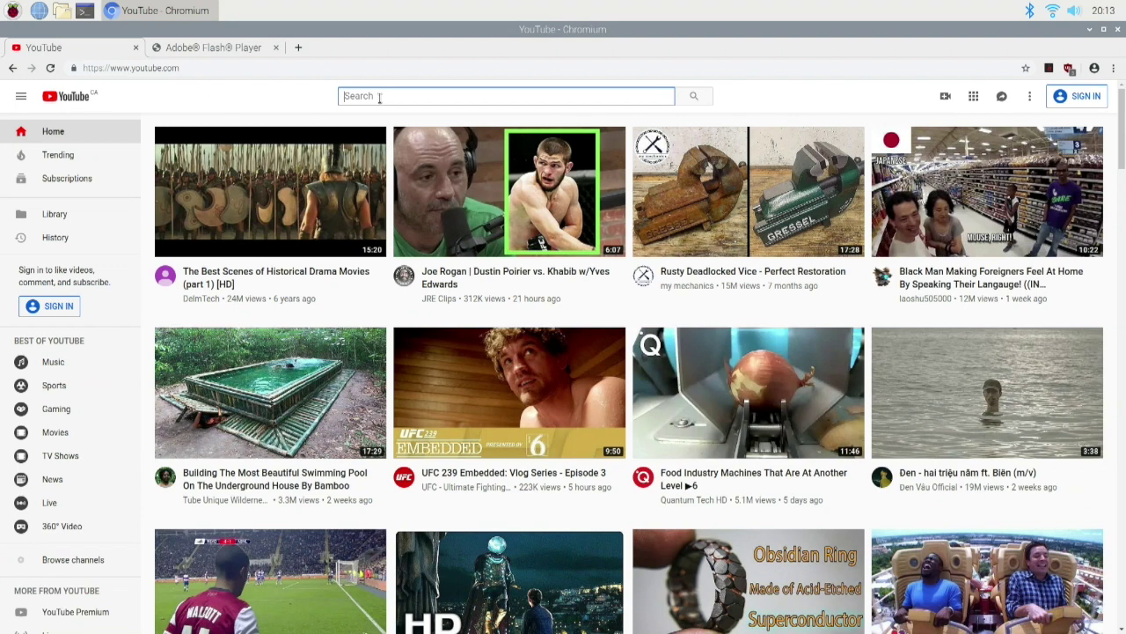
pyautogui.write('rap battles')
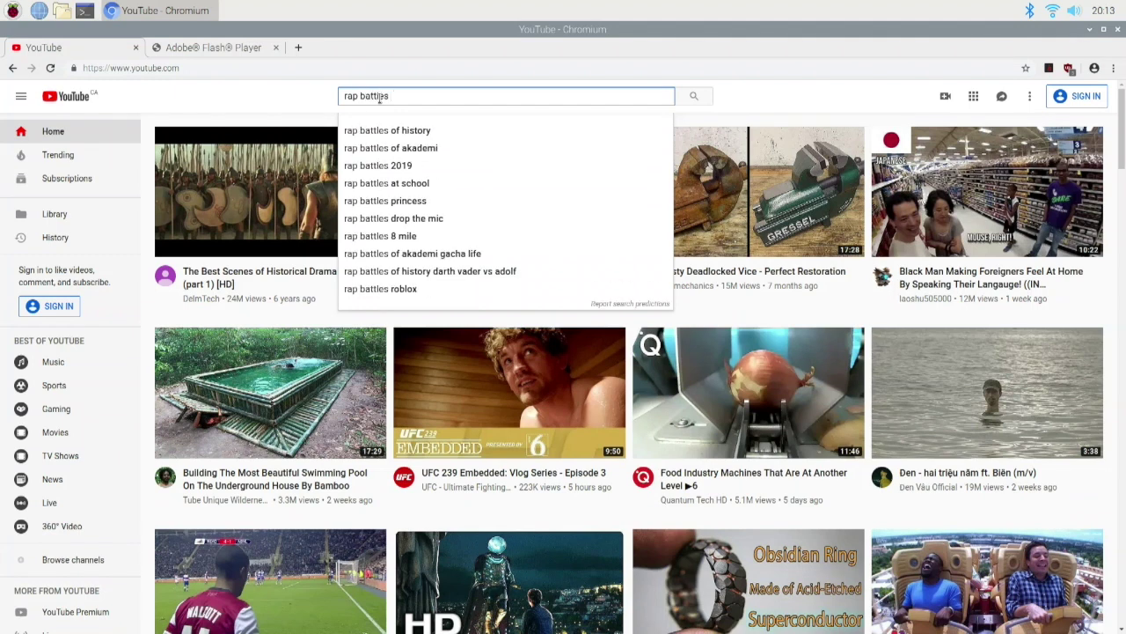
pyautogui.write(' bill')
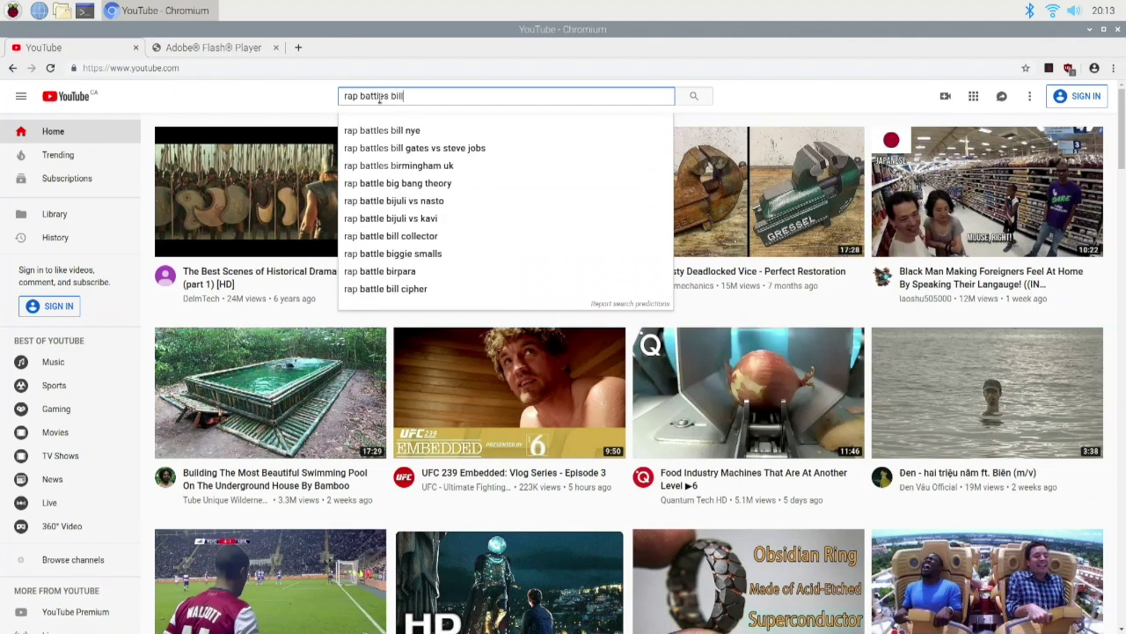
pyautogui.click(399, 150)
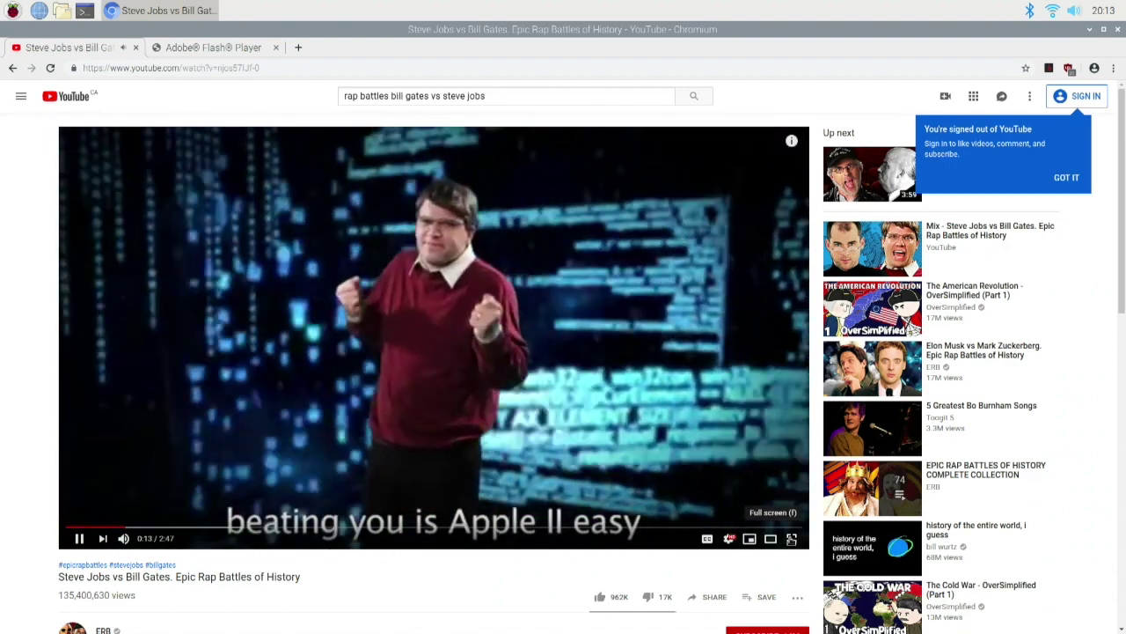
pyautogui.click(791, 538)
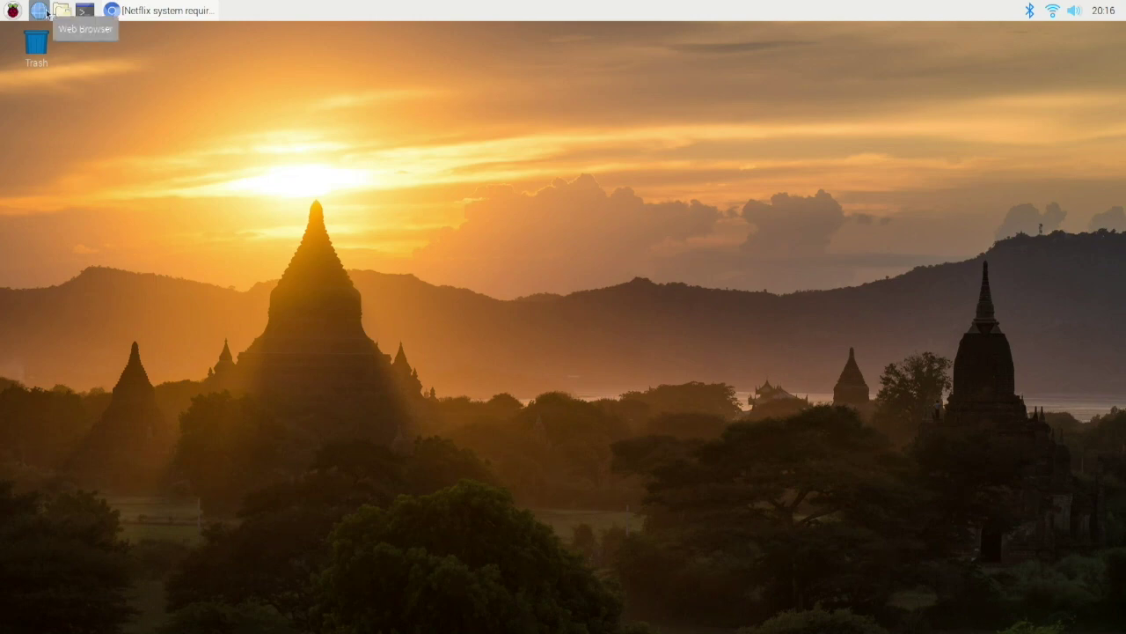
# Step: Launch LibreOffice Calc from the Office section of the raspberry menu
pyautogui.click(14, 10)
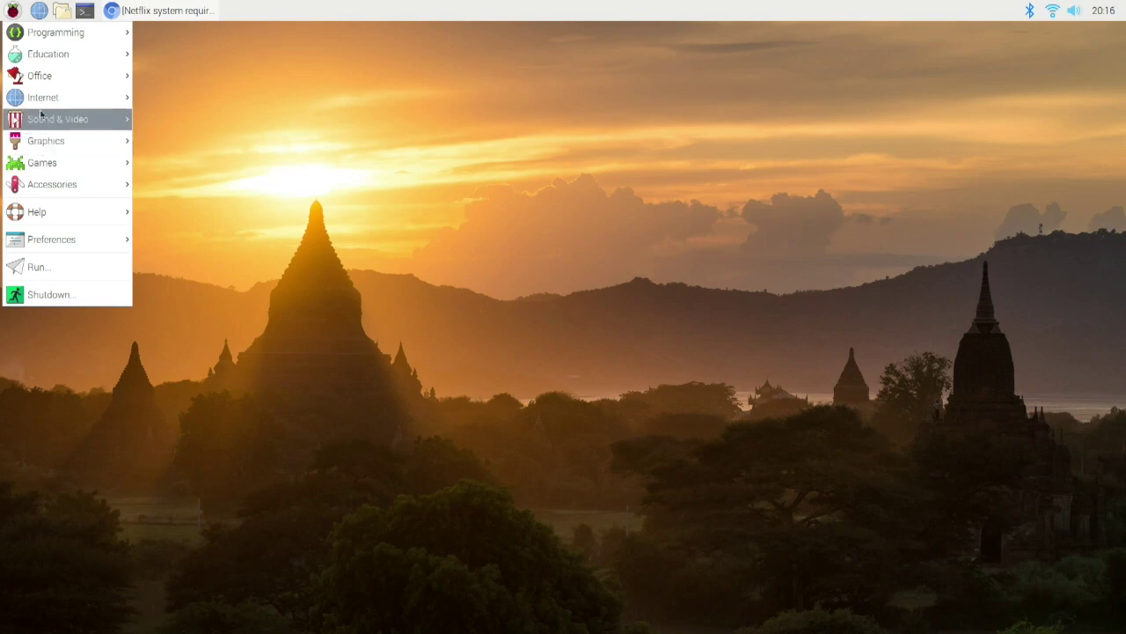
pyautogui.moveTo(35, 82)
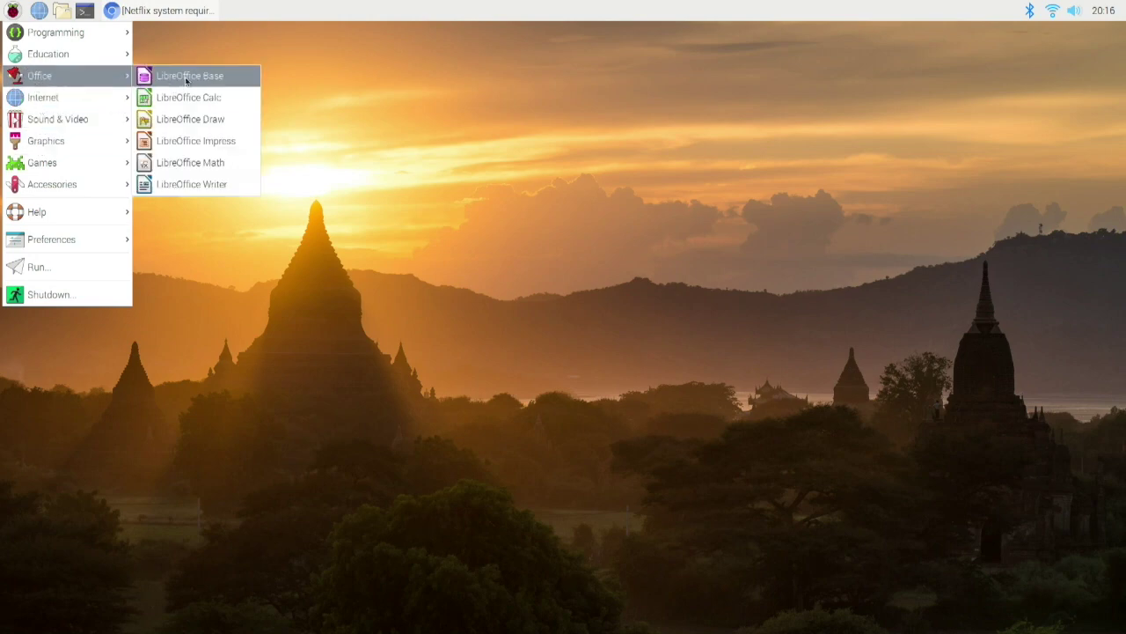
pyautogui.click(194, 102)
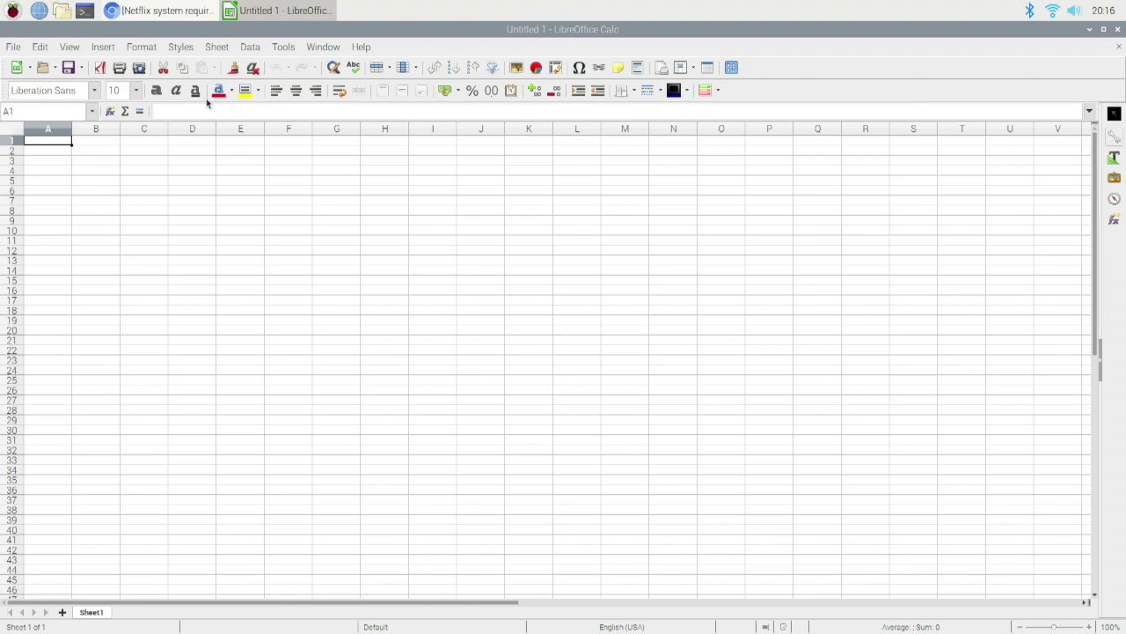
# Step: Launch LibreOffice Writer from the raspberry menu's Office submenu
pyautogui.click(14, 11)
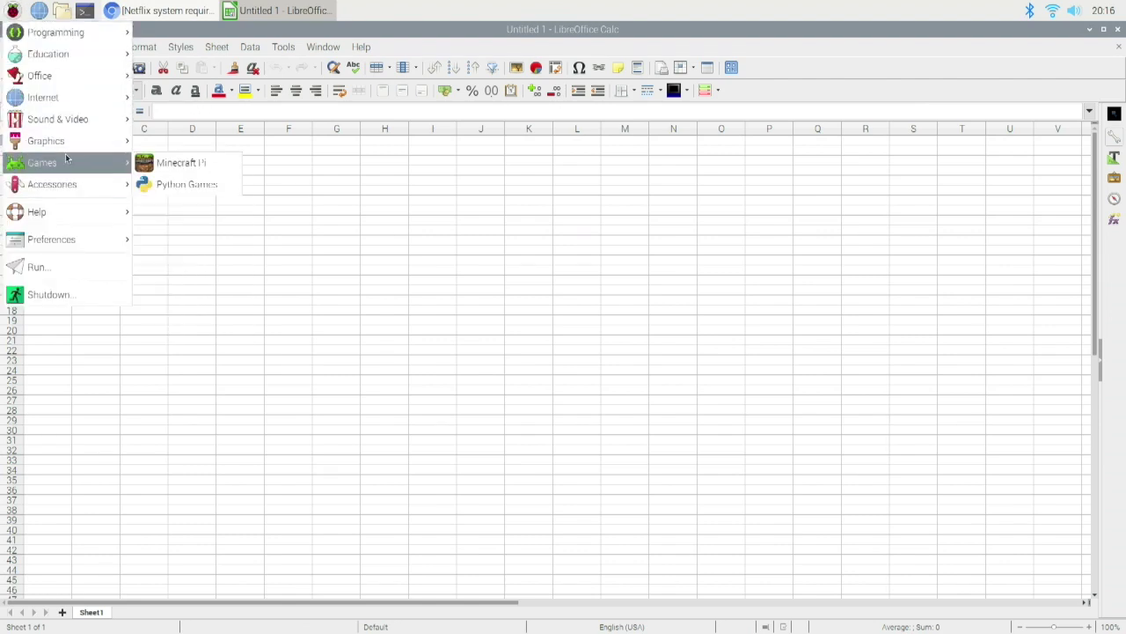
pyautogui.moveTo(59, 127)
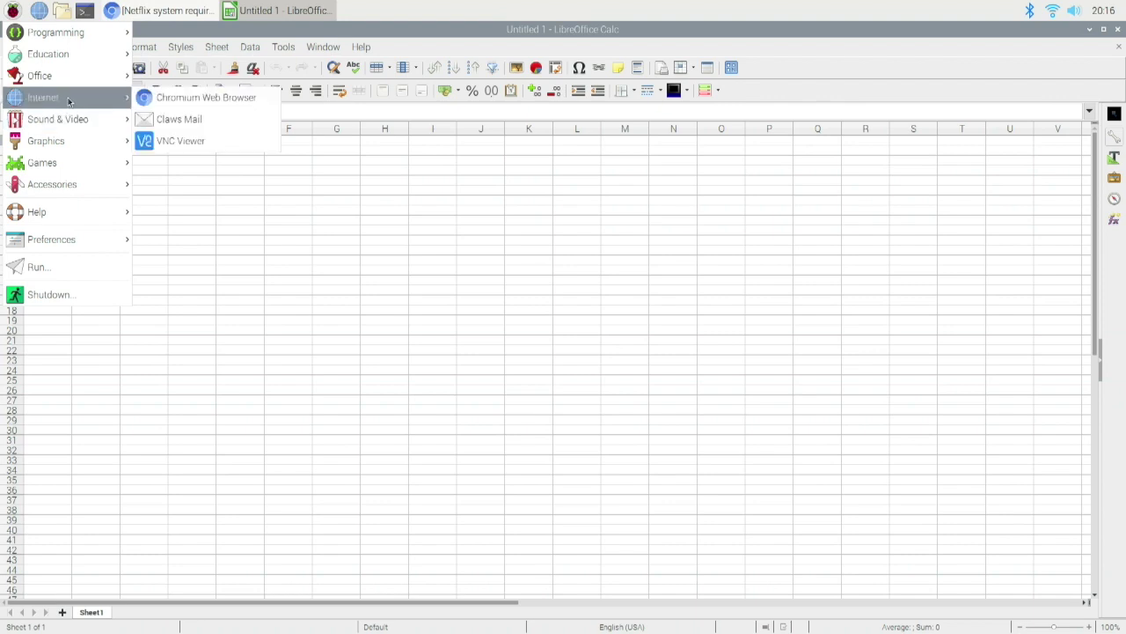
pyautogui.moveTo(75, 84)
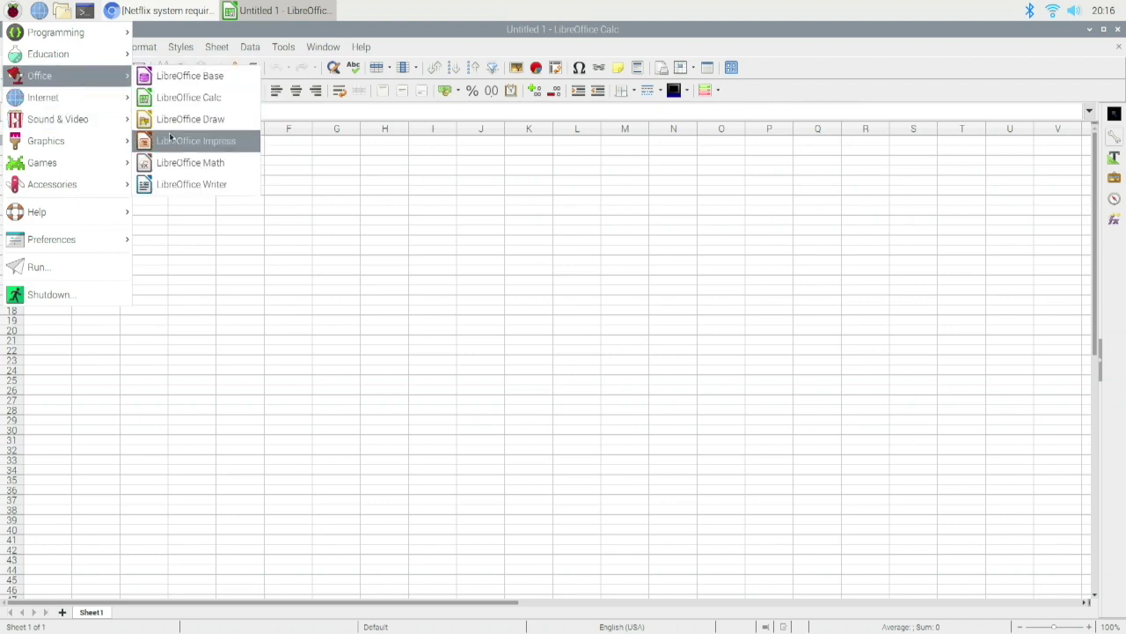
pyautogui.click(176, 184)
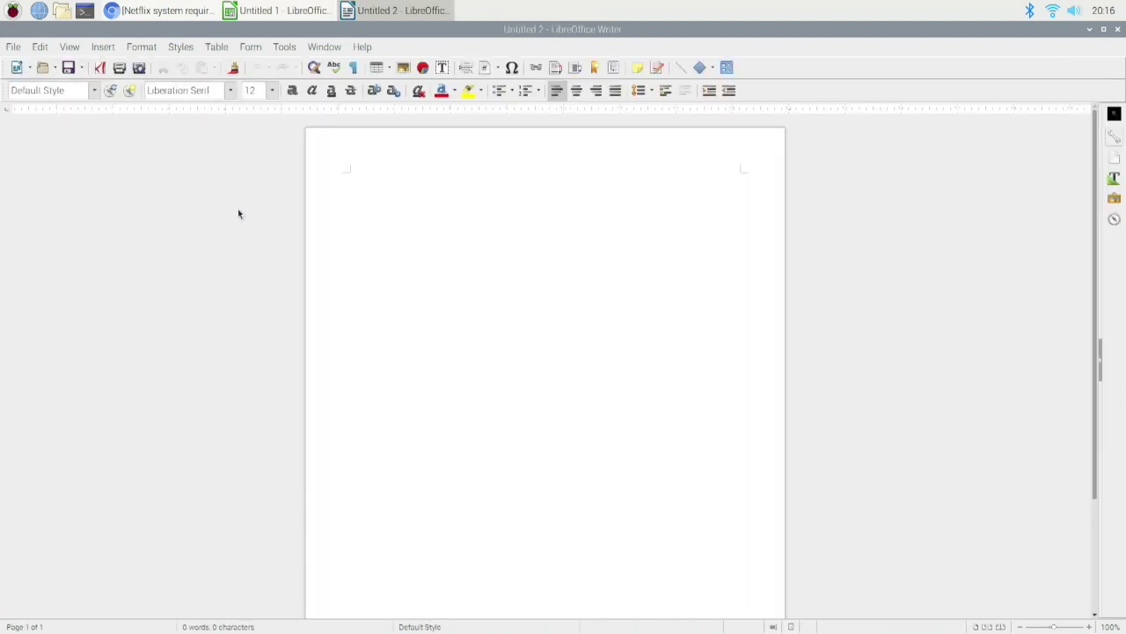
pyautogui.click(13, 9)
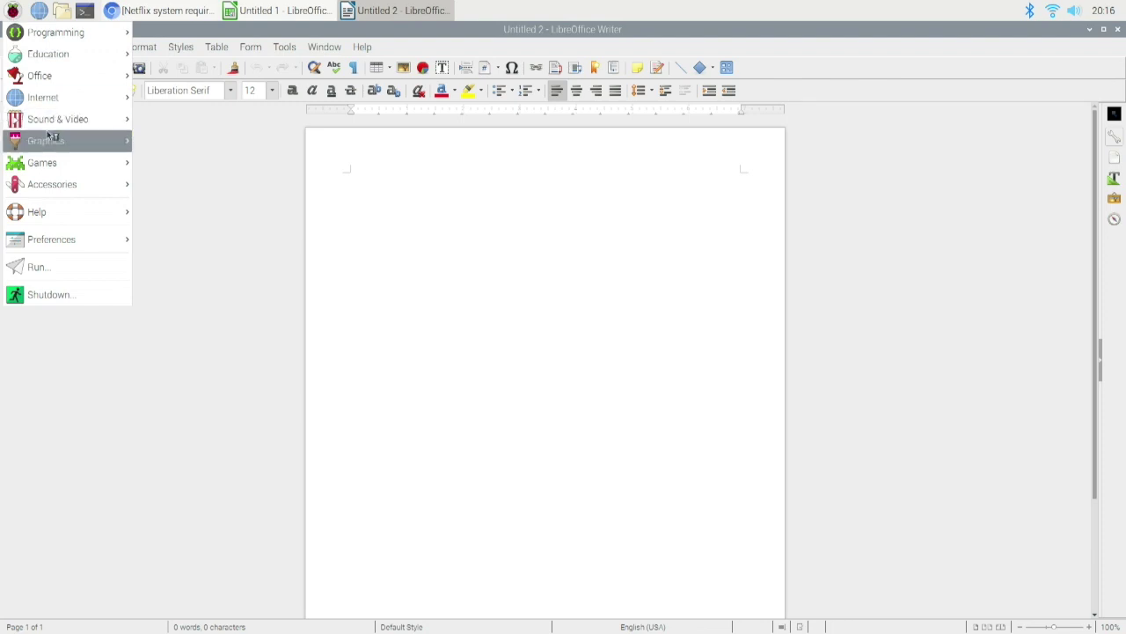
# Step: Launch Minecraft Pi from Games, start a game, and create a new world
pyautogui.moveTo(64, 179)
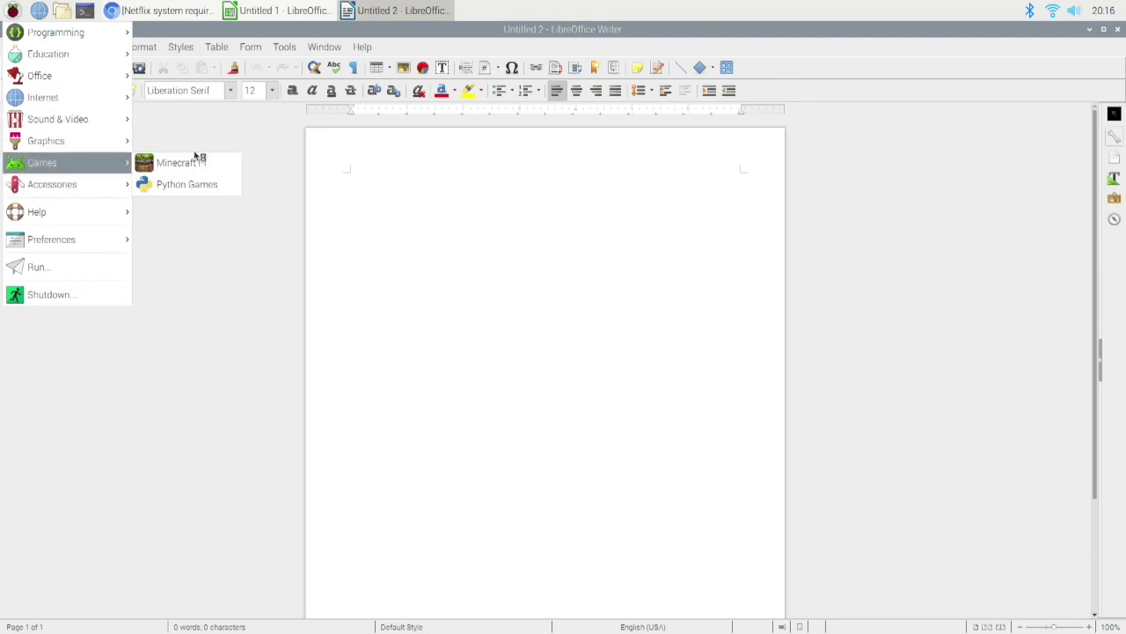
pyautogui.click(192, 164)
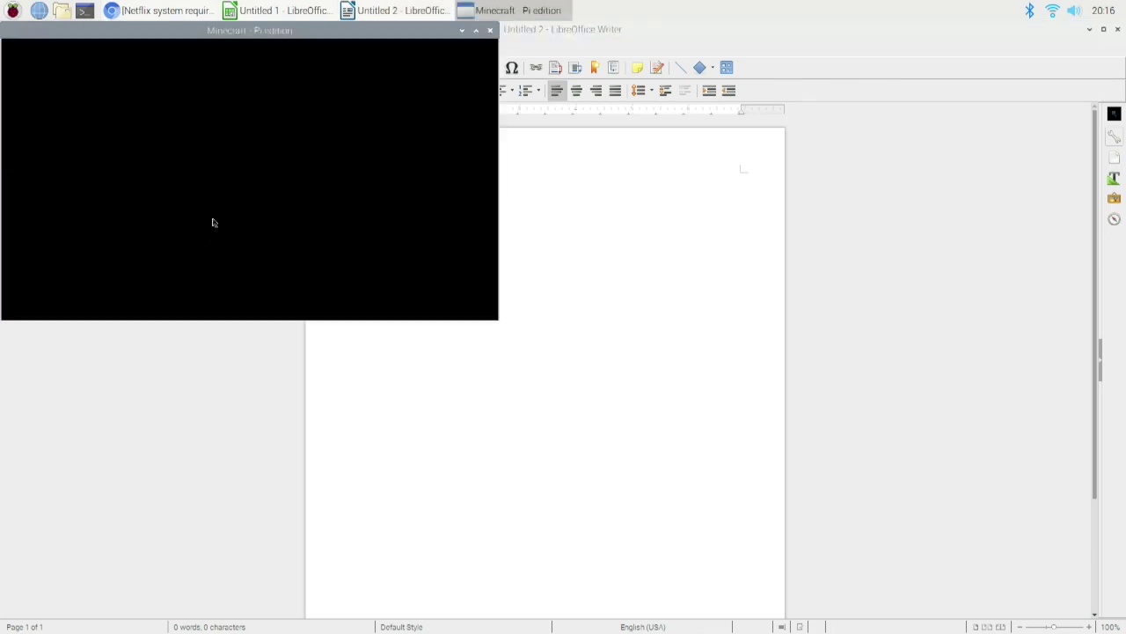
pyautogui.click(222, 204)
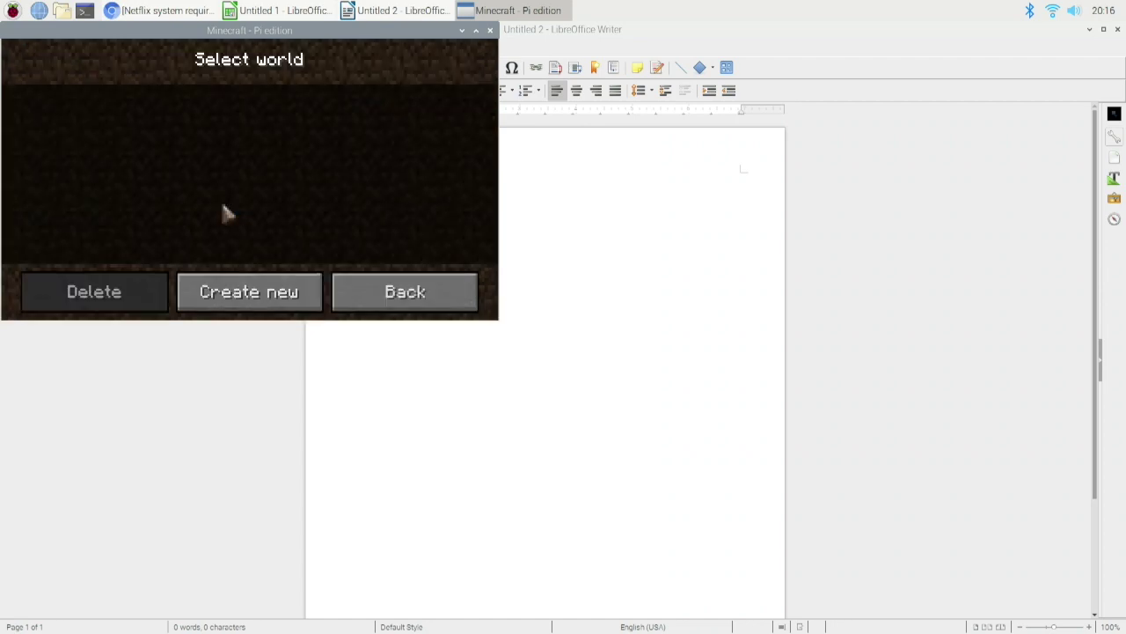
pyautogui.click(235, 296)
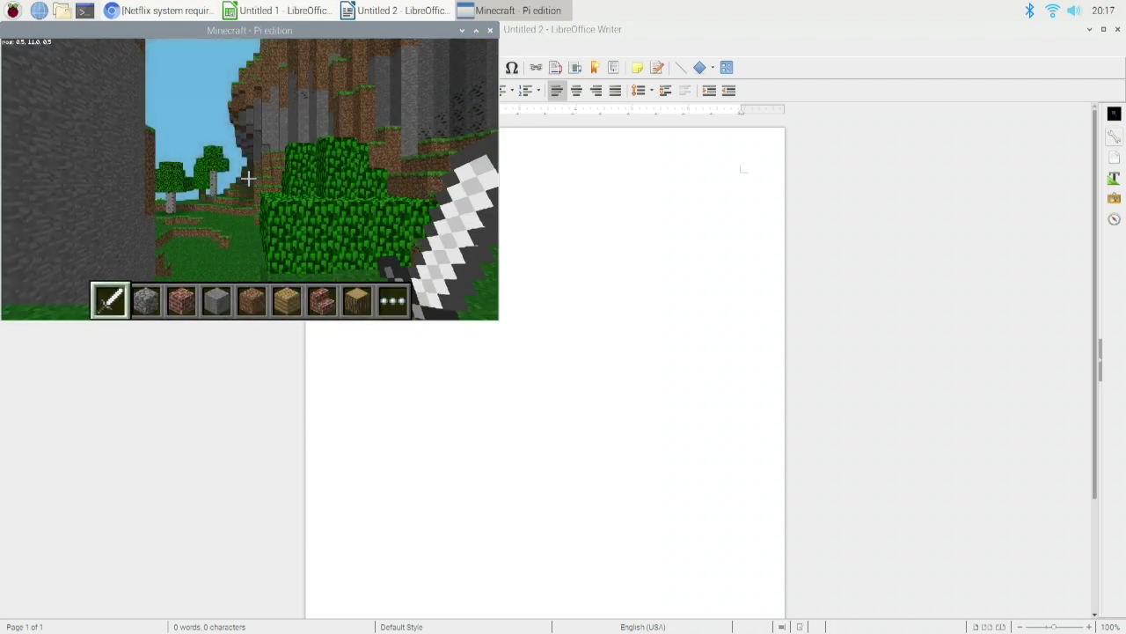
# Step: Walk around looking at the sky and hills, then exit the stone tunnel onto the grass
pyautogui.press('w')
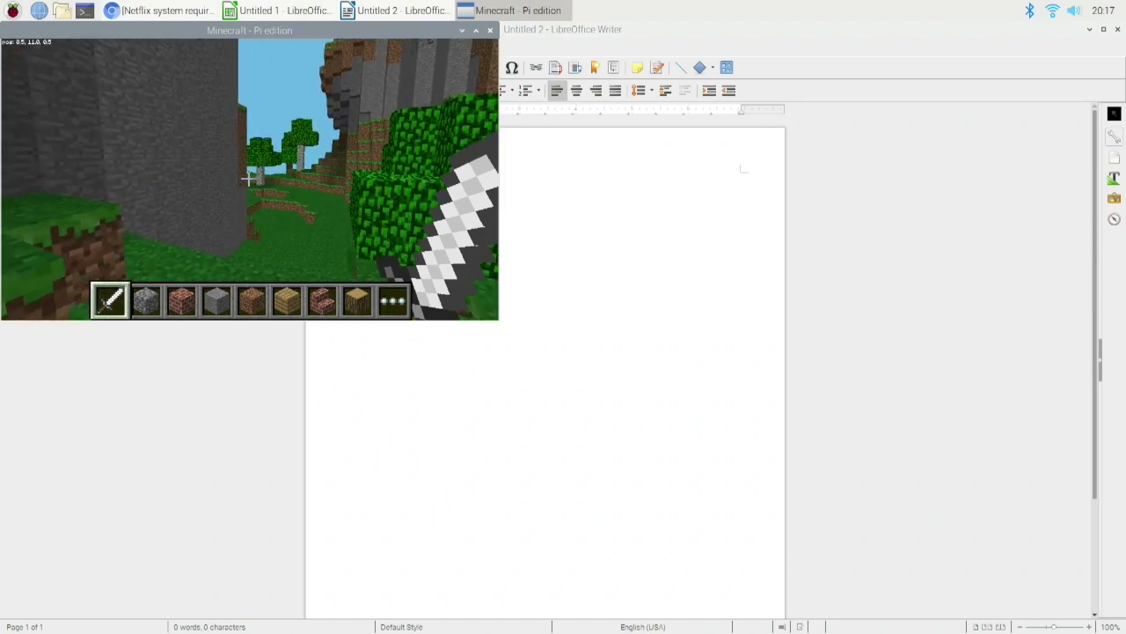
pyautogui.press('w')
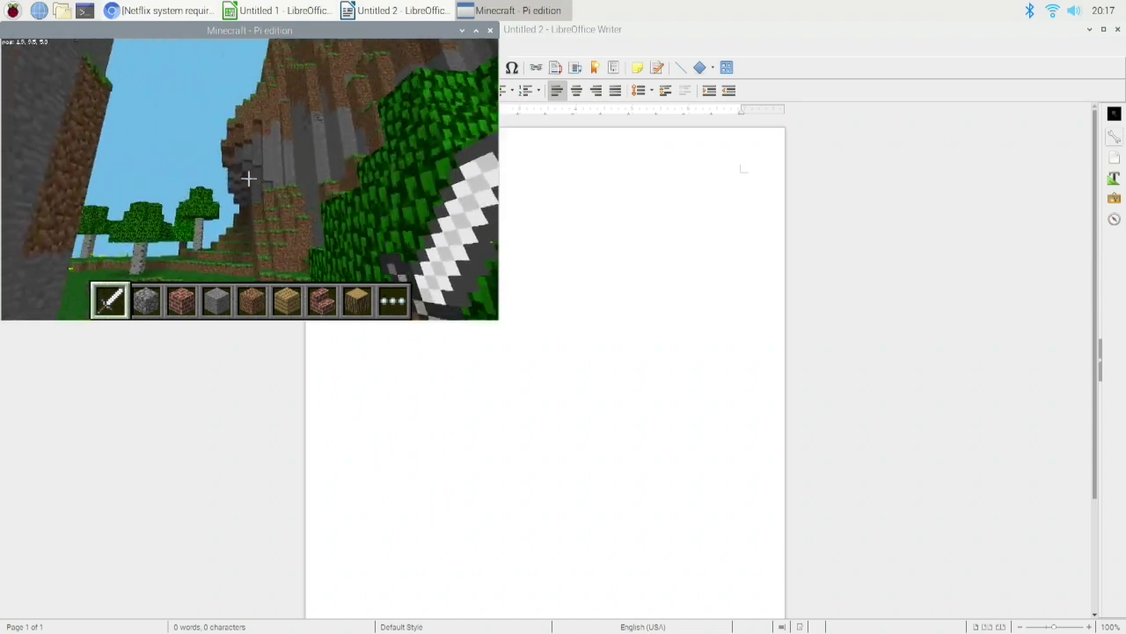
pyautogui.press('w')
pyautogui.press('w')
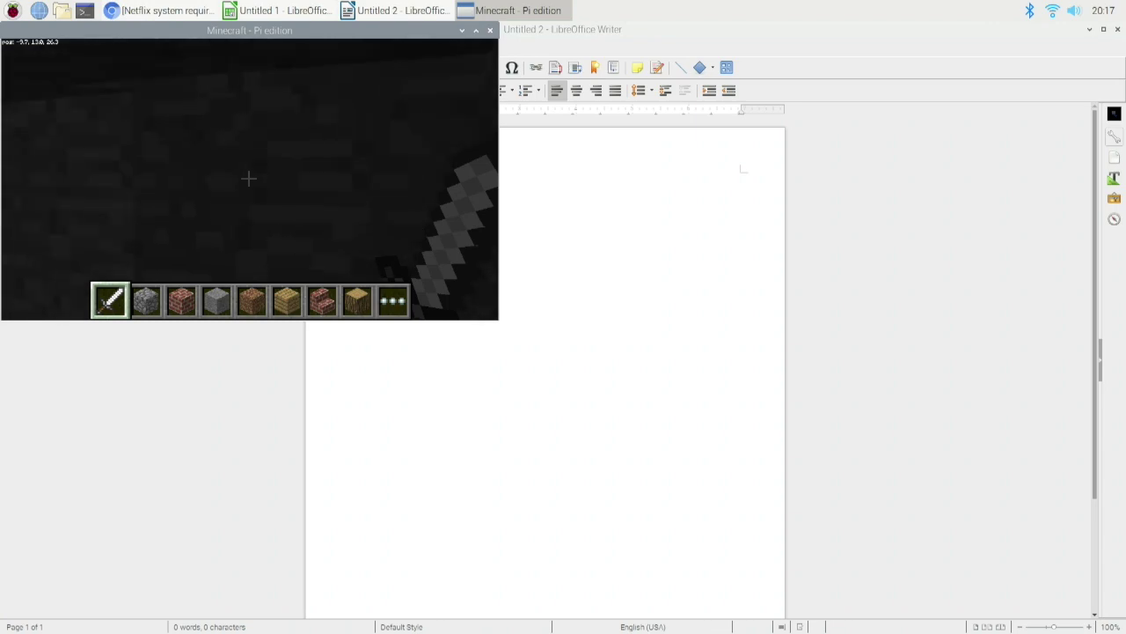
pyautogui.press('s')
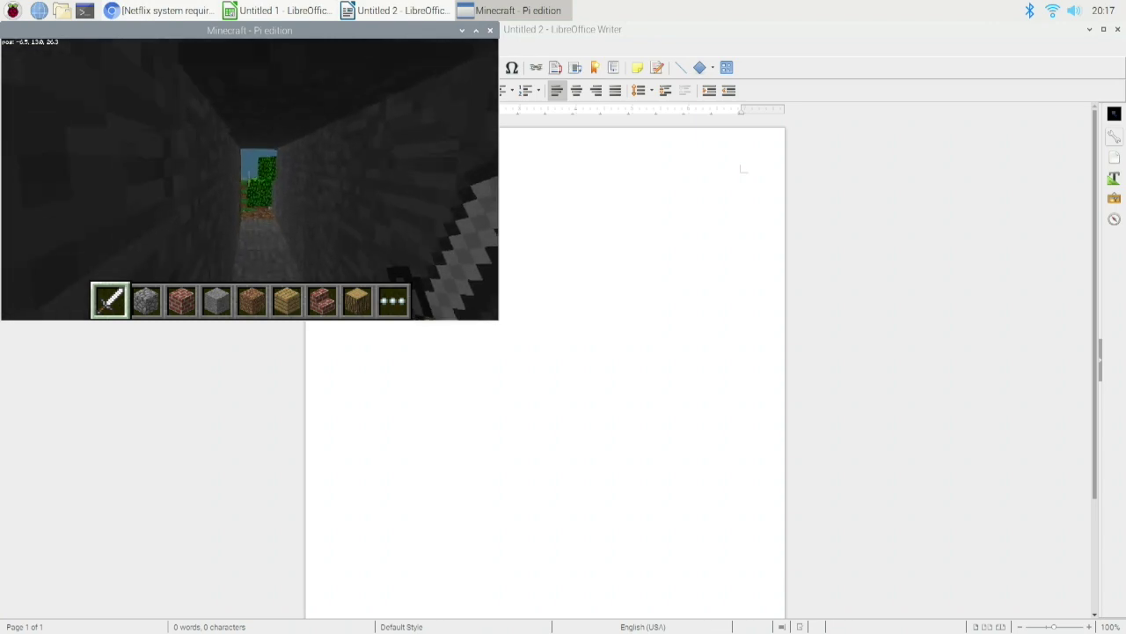
pyautogui.press('w')
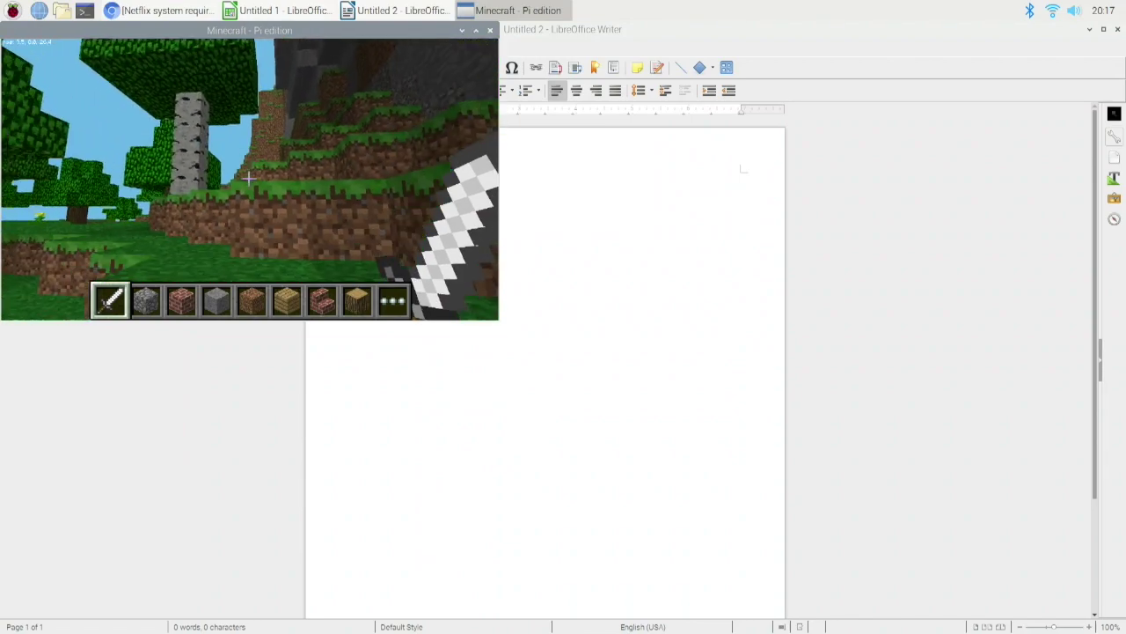
# Step: Pause Minecraft Pi, quit to the title screen, and close its window to reveal Writer's Untitled 2
pyautogui.press('Escape')
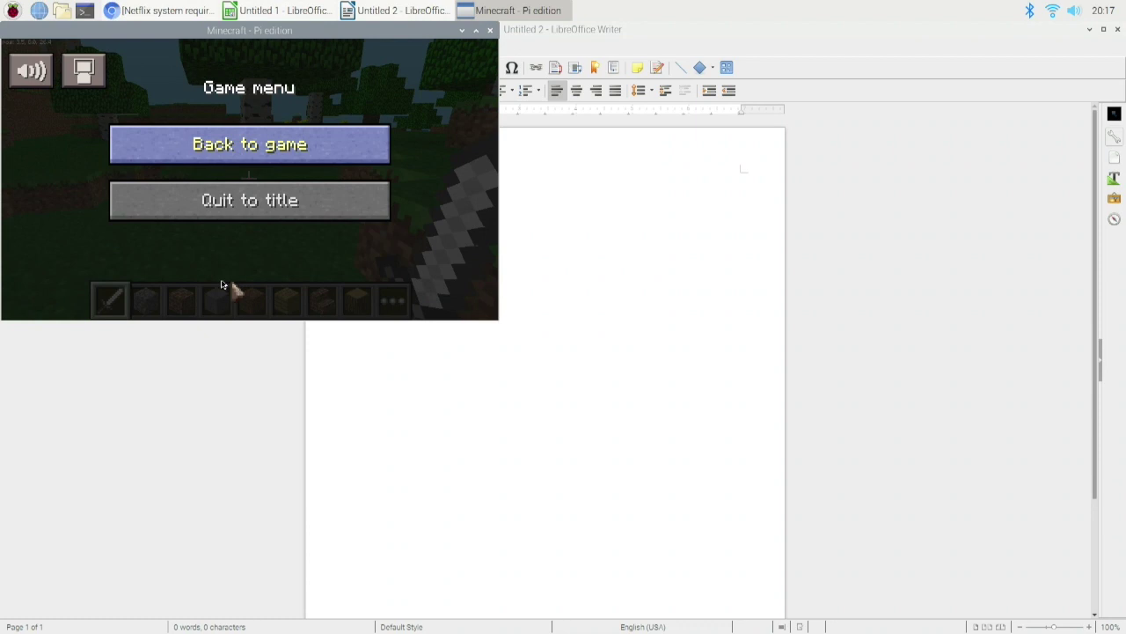
pyautogui.click(233, 200)
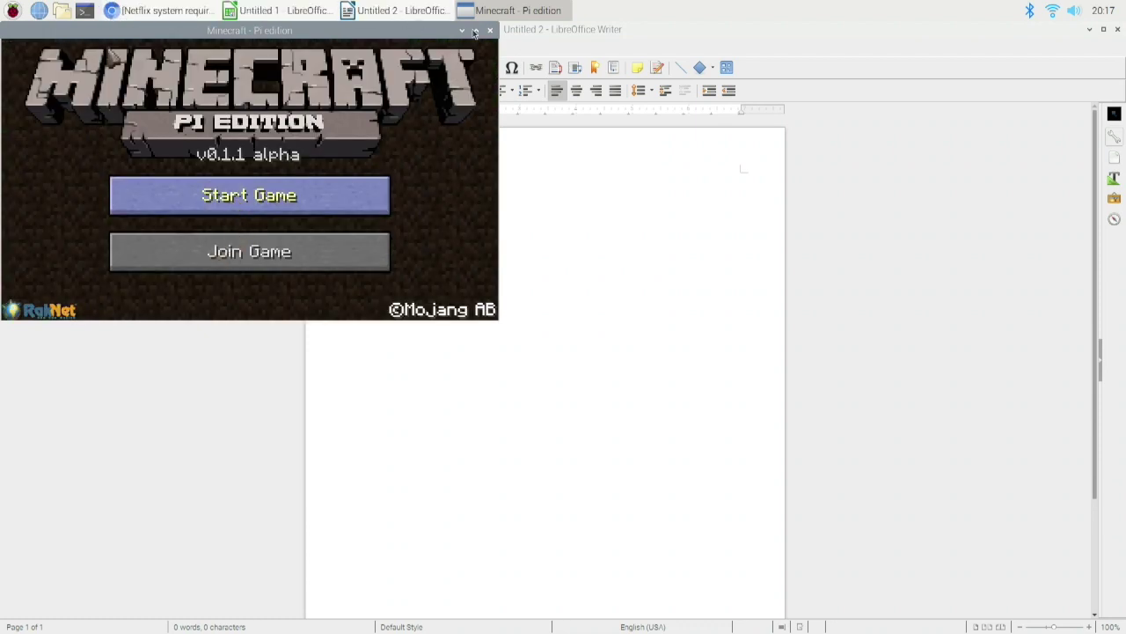
pyautogui.click(490, 31)
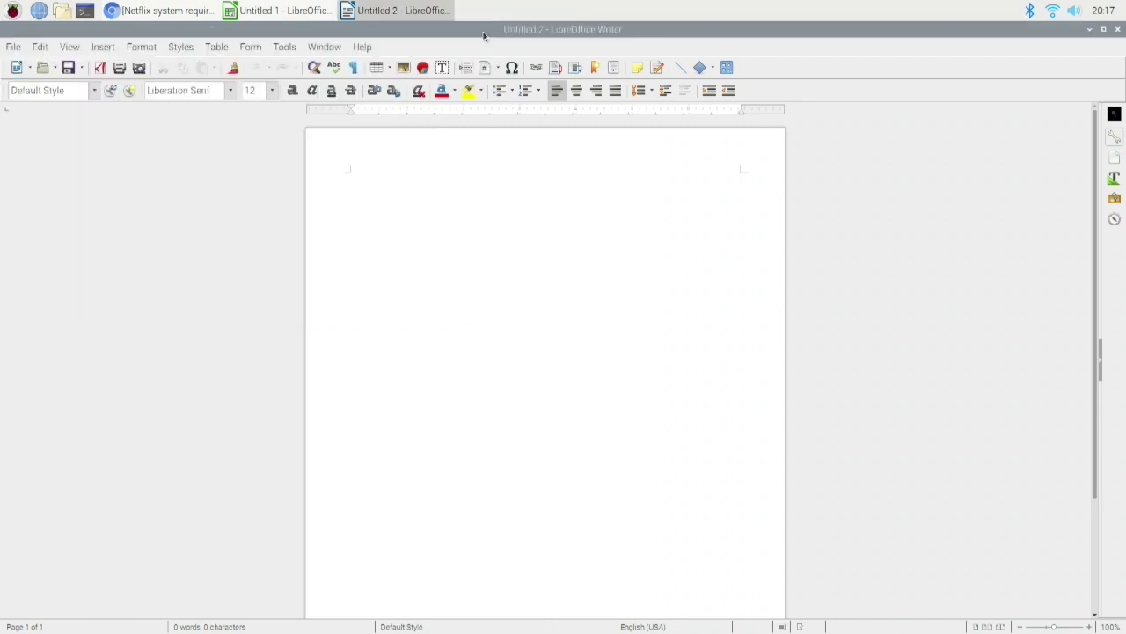